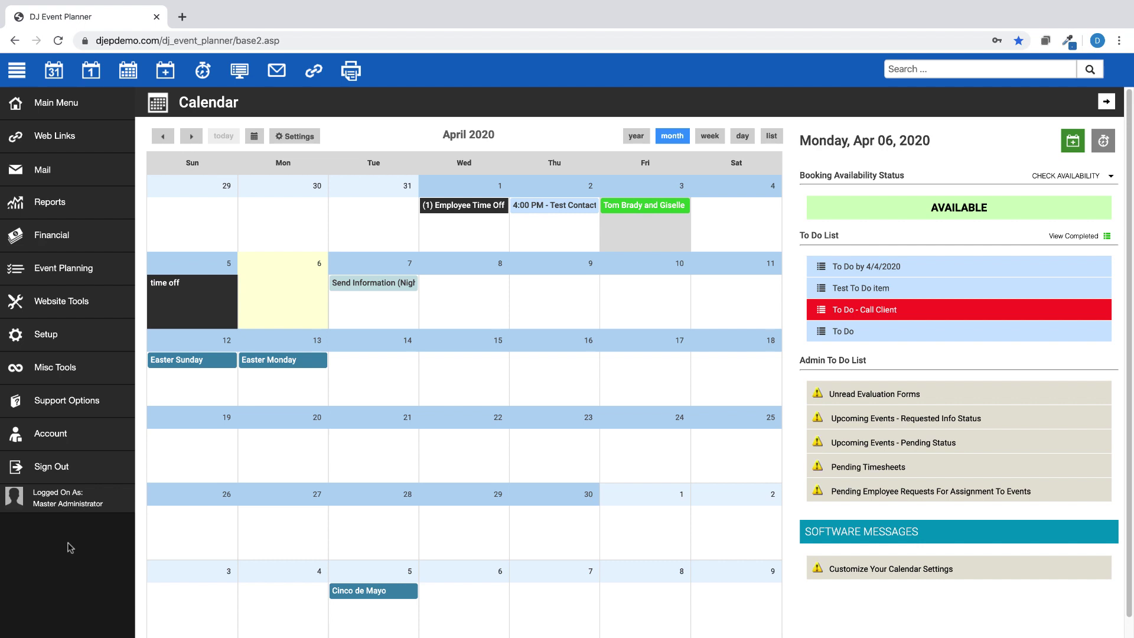
# Examine the Next Action List options in the Event Form setup settings.
pyautogui.click(49, 338)
pyautogui.click(48, 365)
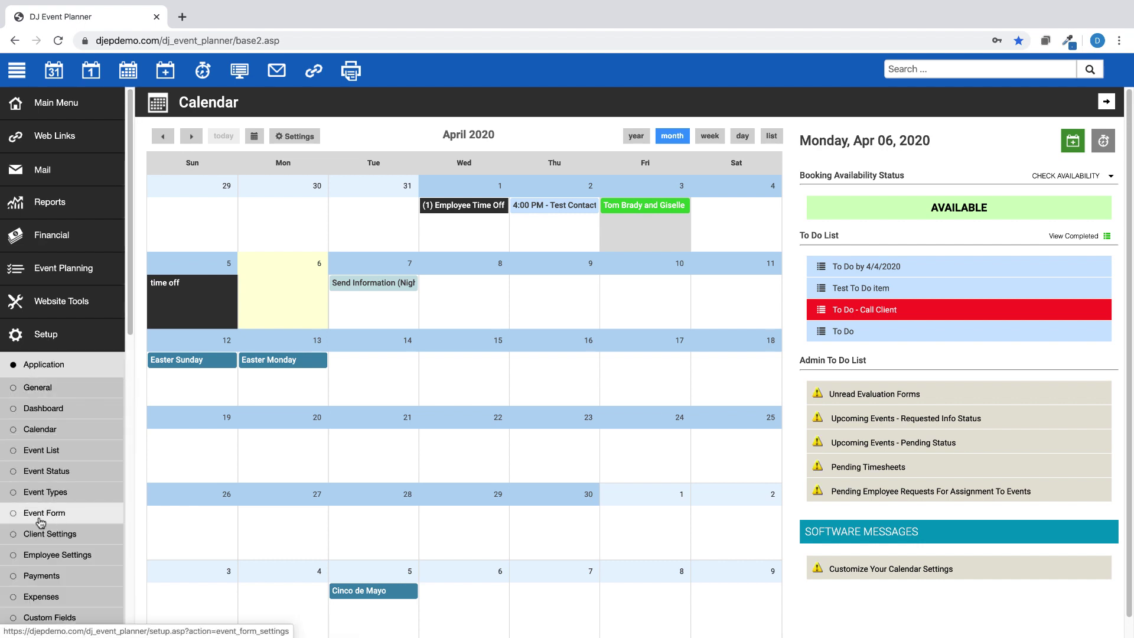
pyautogui.click(63, 514)
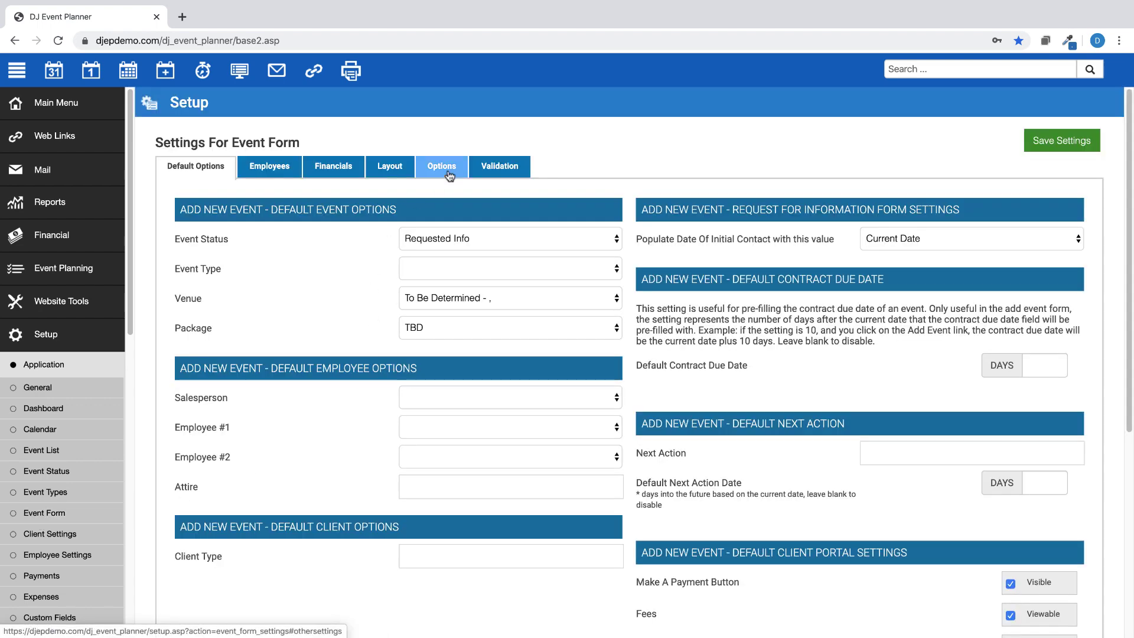
pyautogui.click(447, 170)
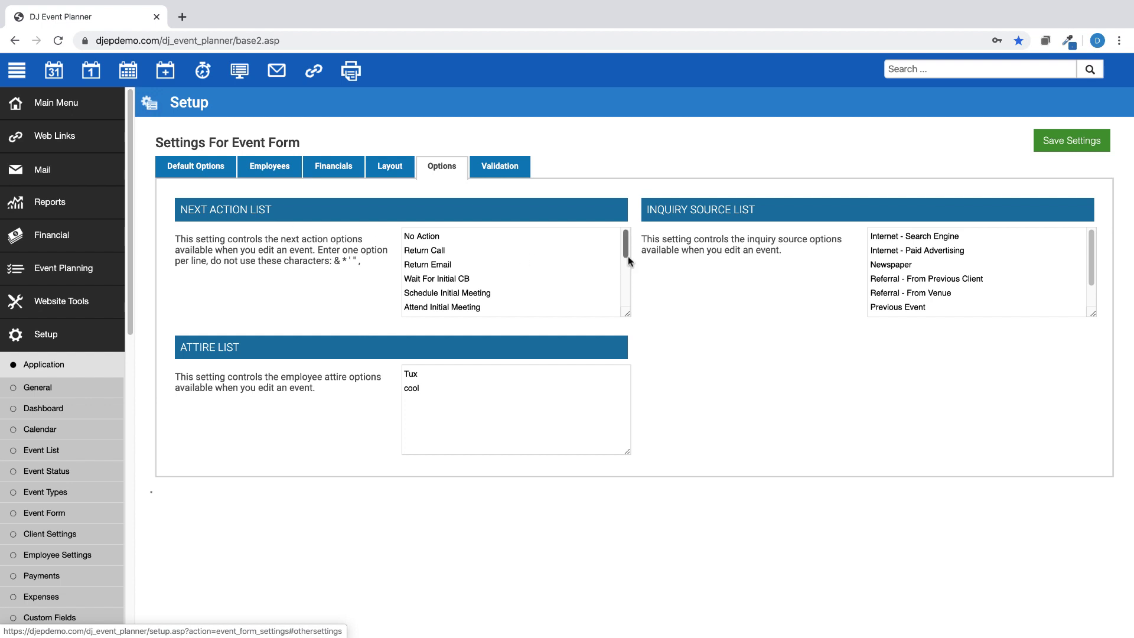
pyautogui.moveTo(626, 244)
pyautogui.mouseDown()
pyautogui.moveTo(627, 290)
pyautogui.moveTo(626, 230)
pyautogui.mouseUp()
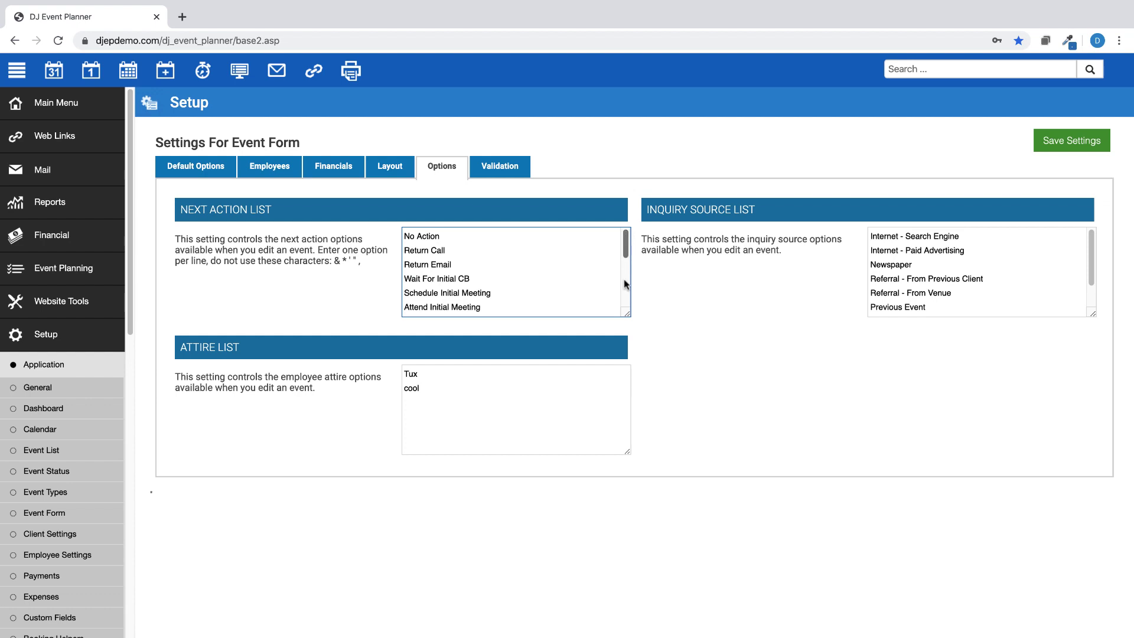
pyautogui.click(42, 344)
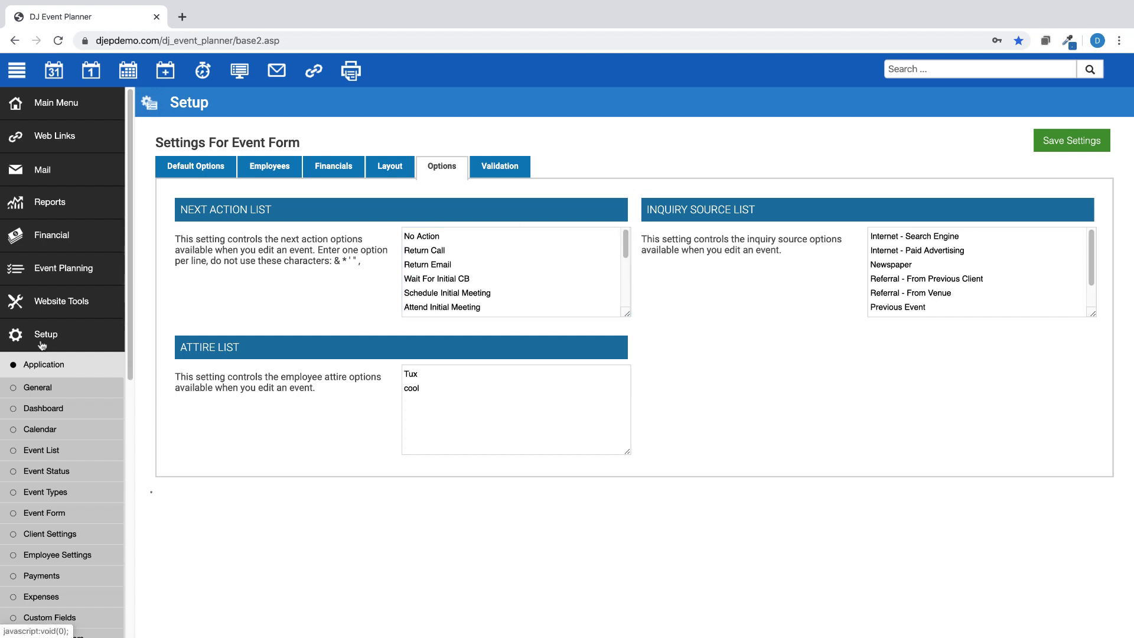
# Edit the 9/1/2020 Night Club / Bar Dance event's booking information and set its Next Action to Return Call.
pyautogui.click(239, 72)
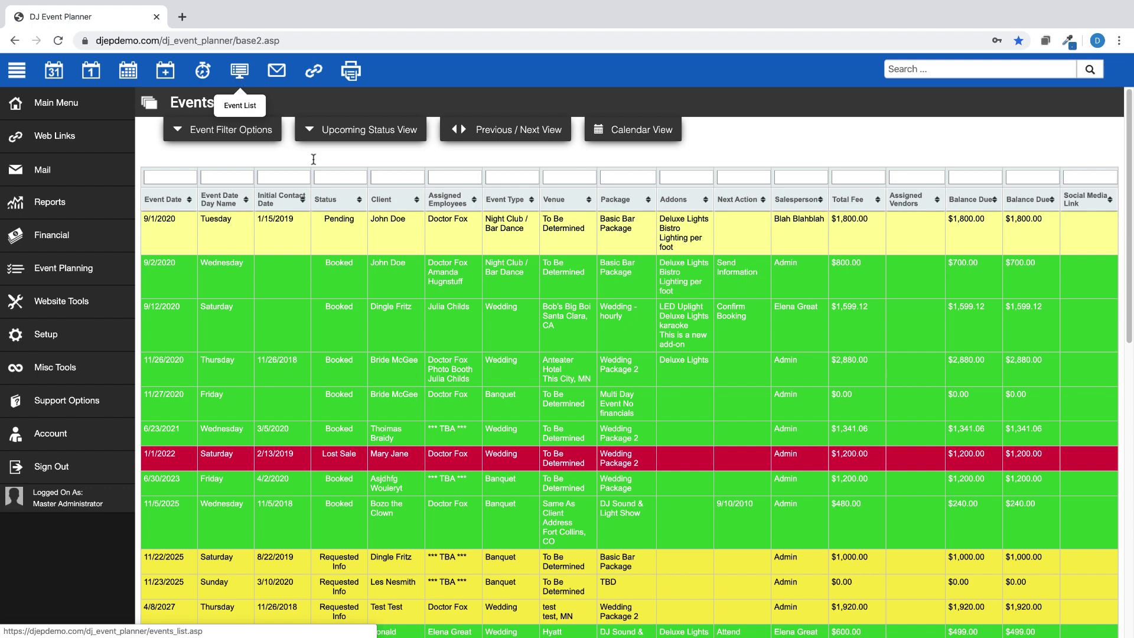
pyautogui.click(393, 235)
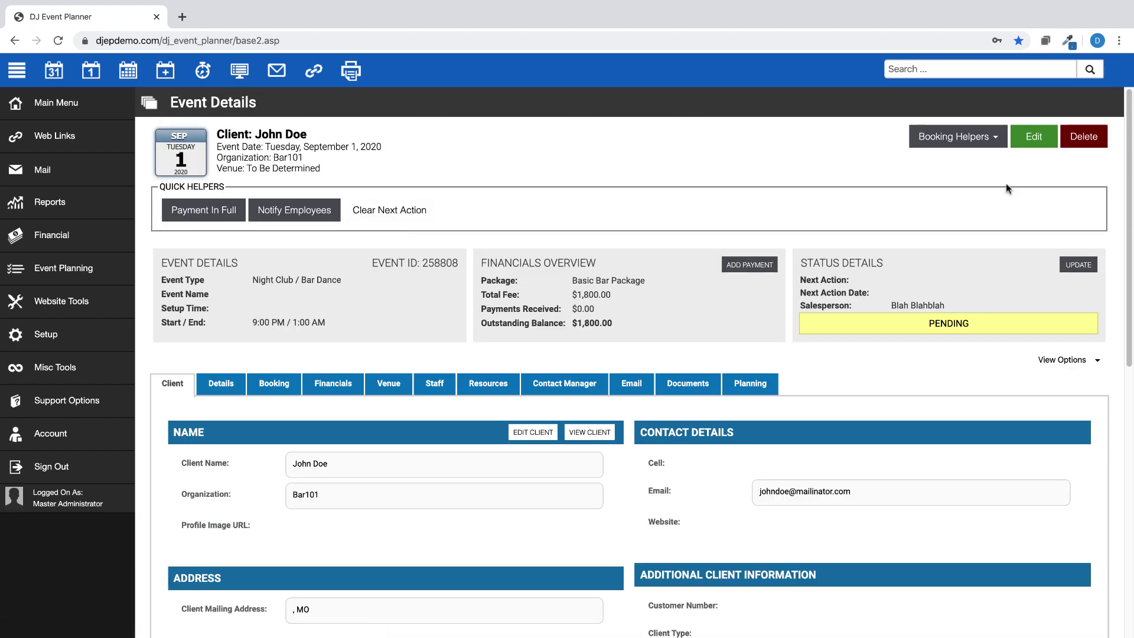
pyautogui.click(1043, 146)
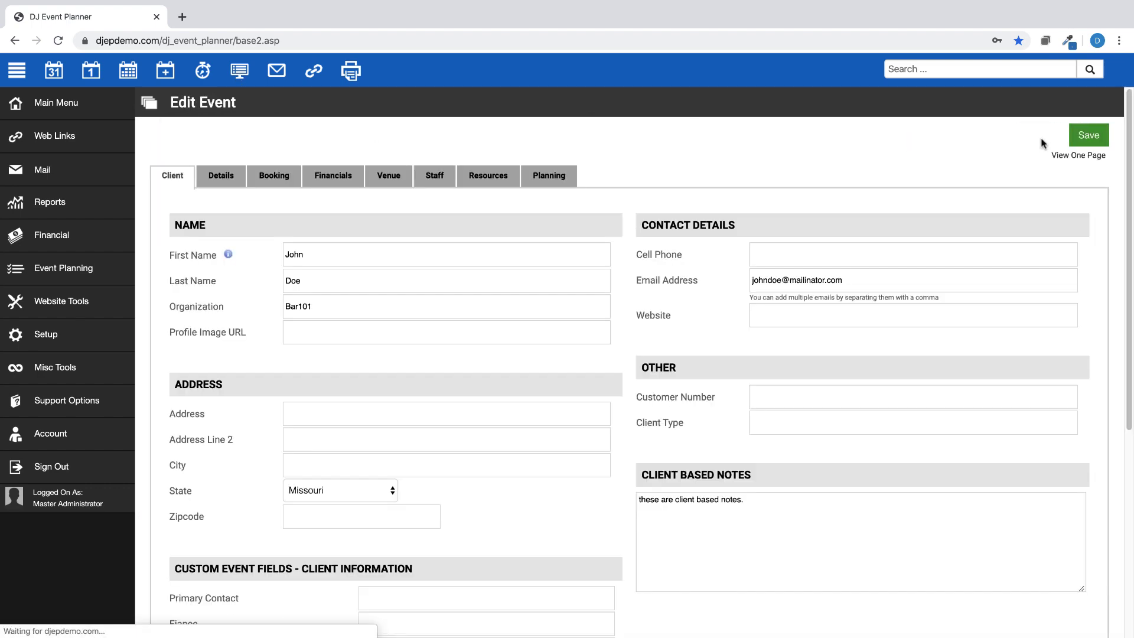
pyautogui.click(267, 177)
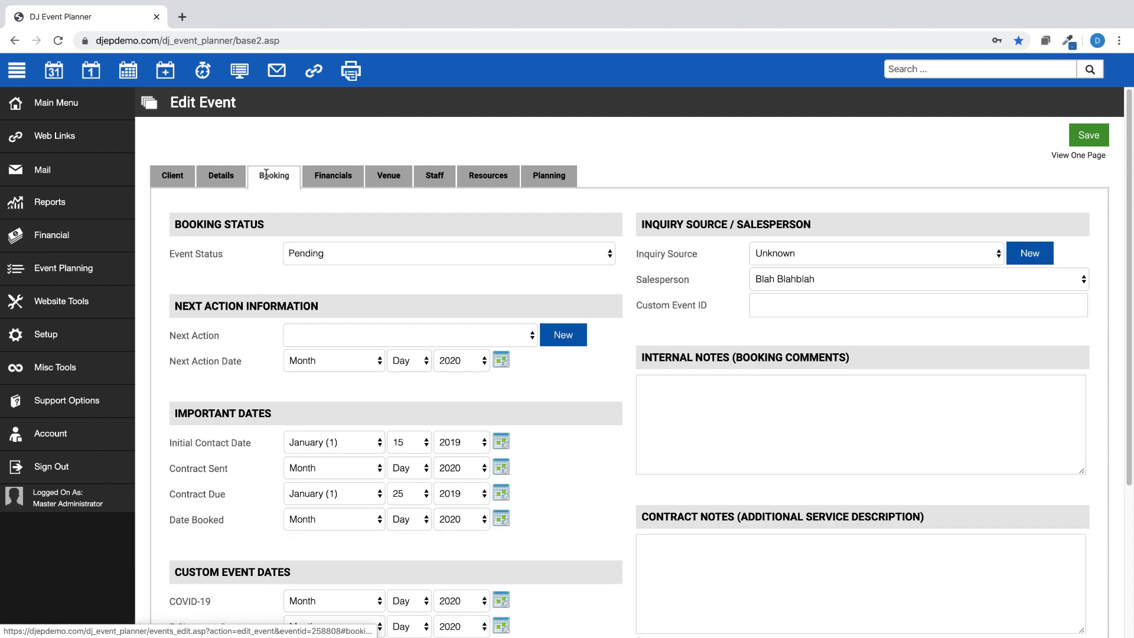
pyautogui.click(336, 342)
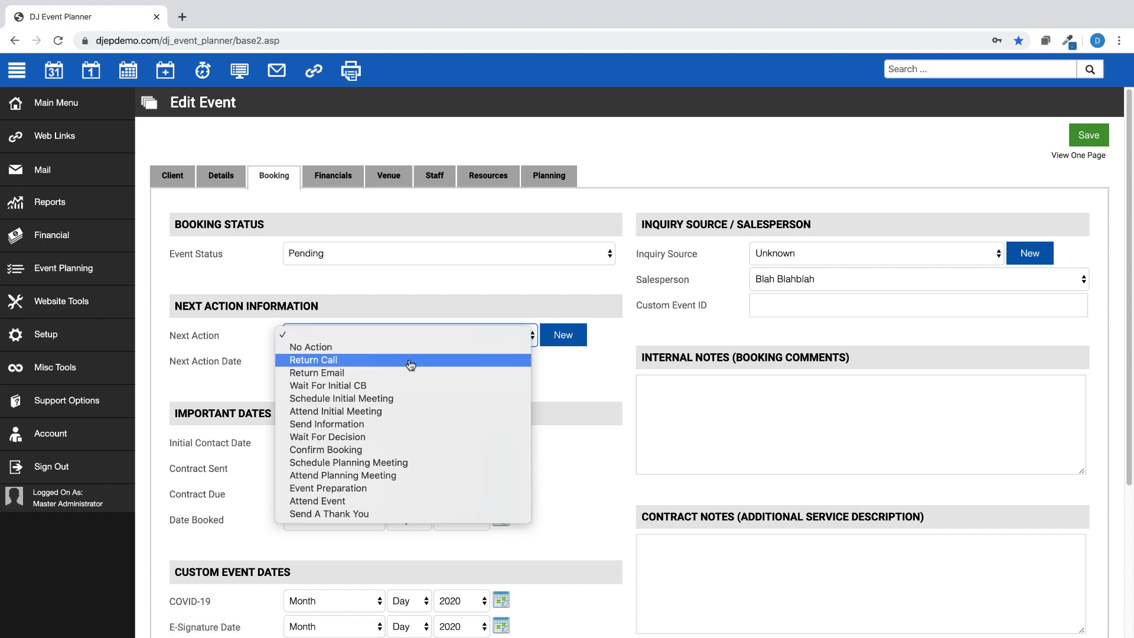
pyautogui.click(347, 362)
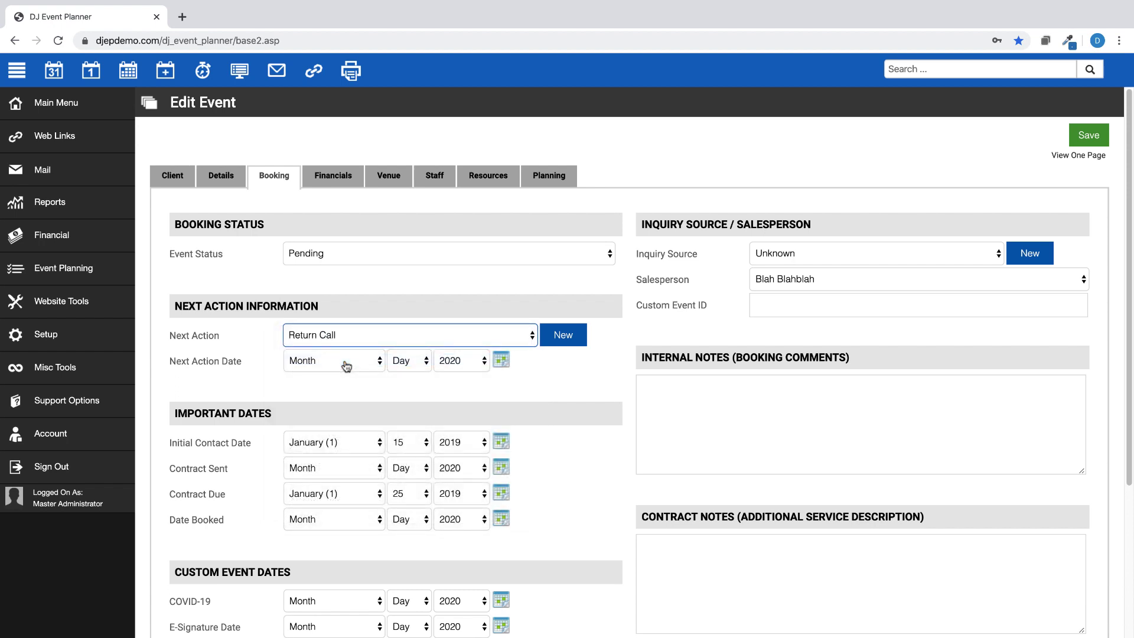
# Set the event's Next Action Date to April 7, 2020 and save the event.
pyautogui.click(379, 363)
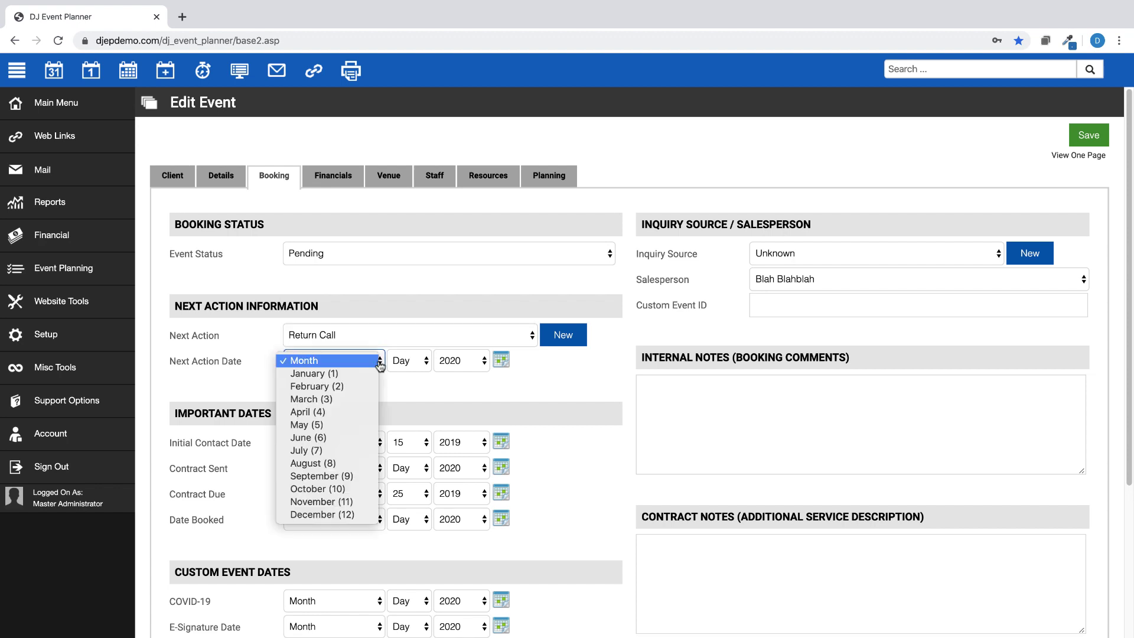
pyautogui.click(325, 415)
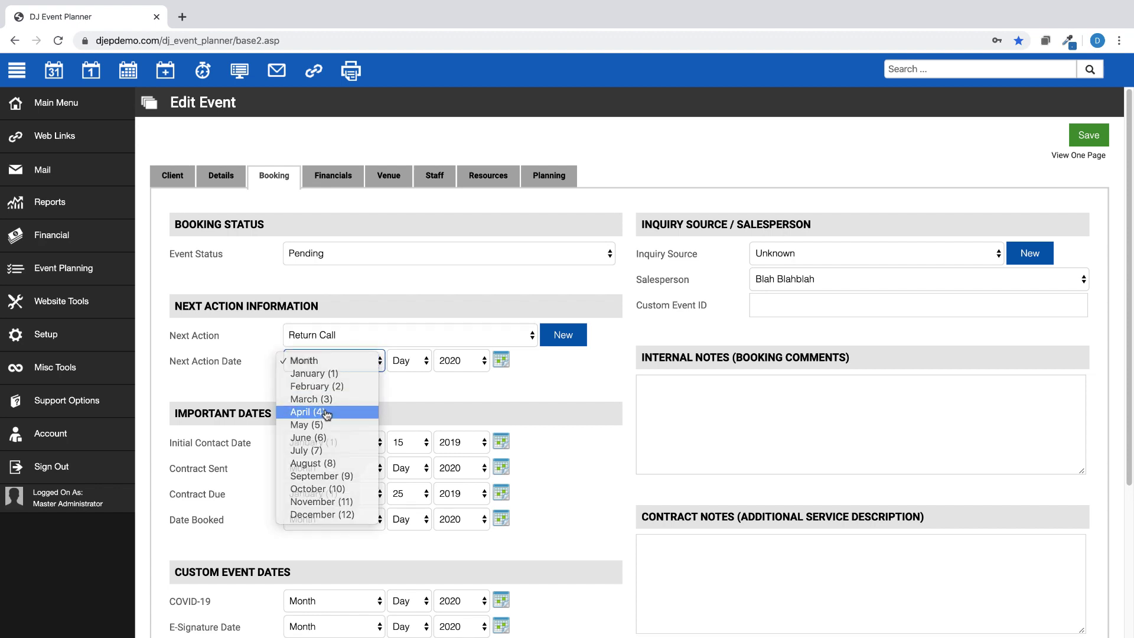
pyautogui.click(425, 366)
pyautogui.click(395, 451)
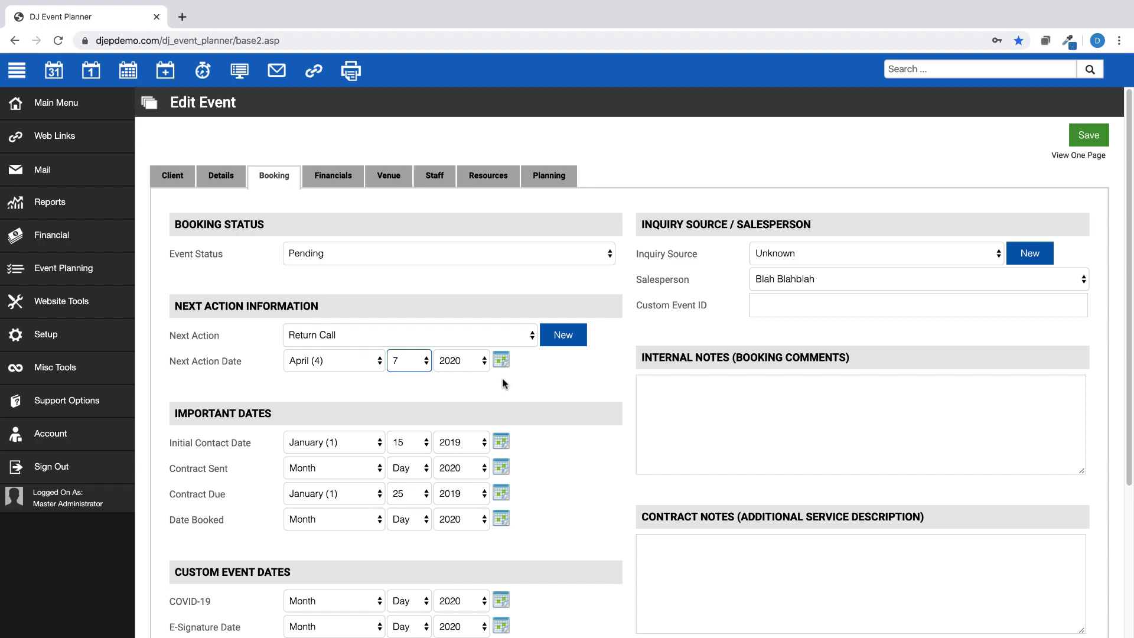
pyautogui.click(1100, 136)
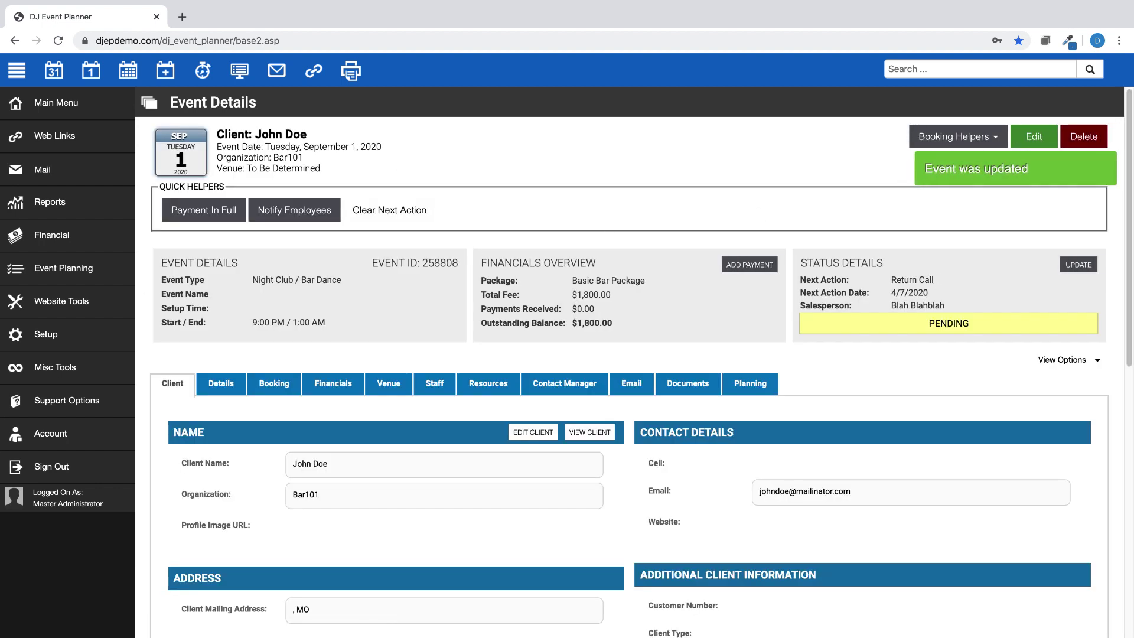
# View the event's booking details and its Update Status Details form, closing the form without changes.
pyautogui.click(274, 384)
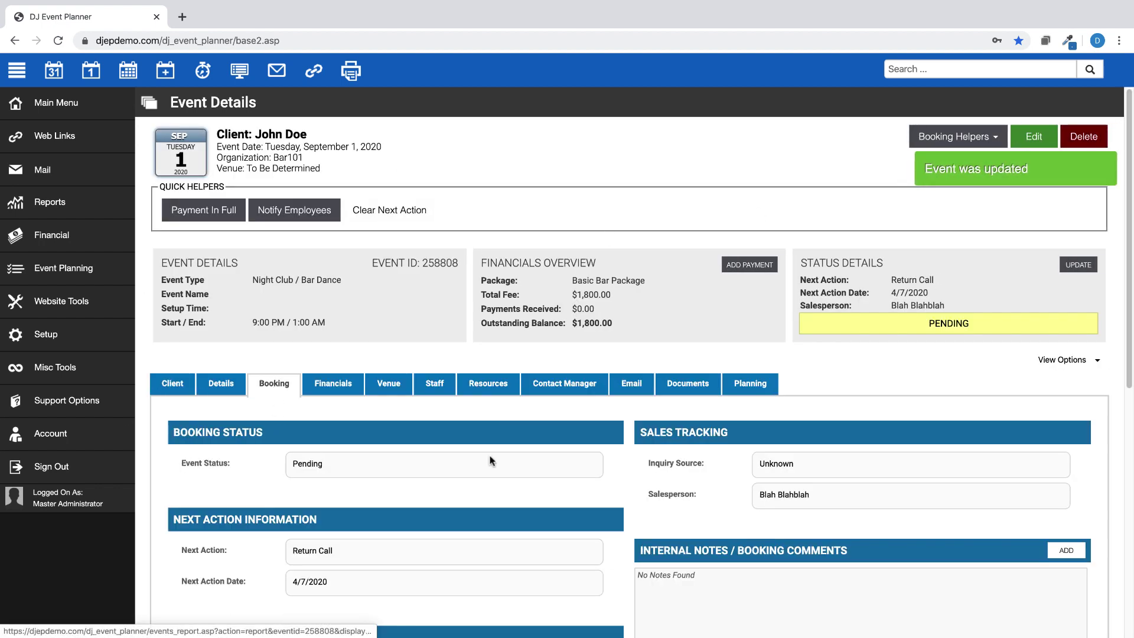
pyautogui.click(1079, 265)
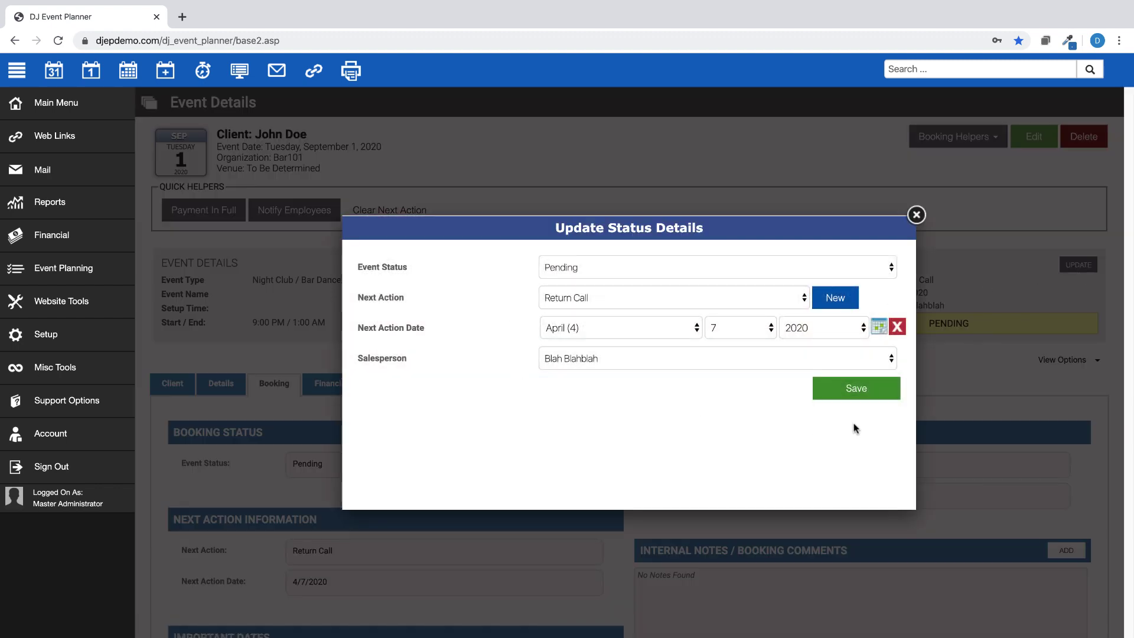
pyautogui.click(917, 215)
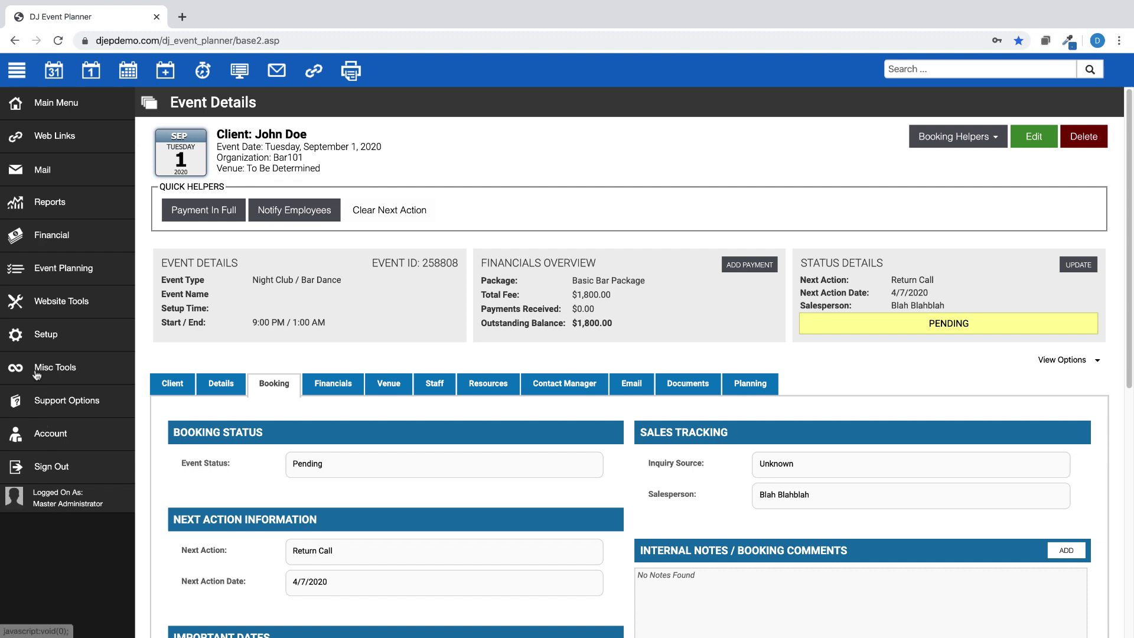
# Examine the next action display options in the application's Dashboard settings.
pyautogui.click(39, 341)
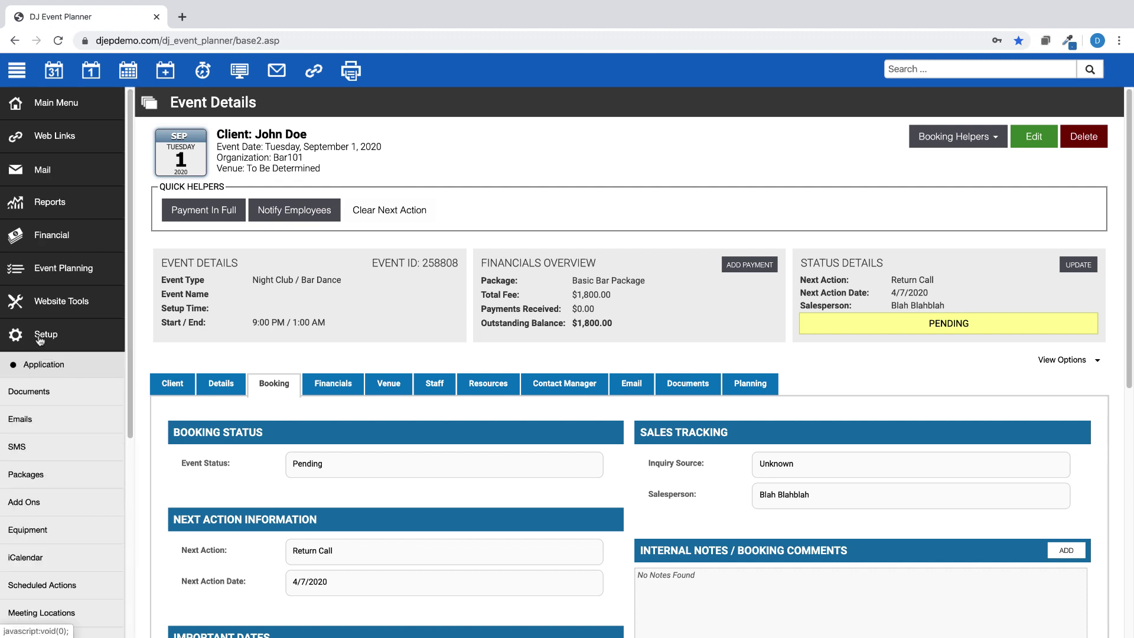
pyautogui.click(41, 370)
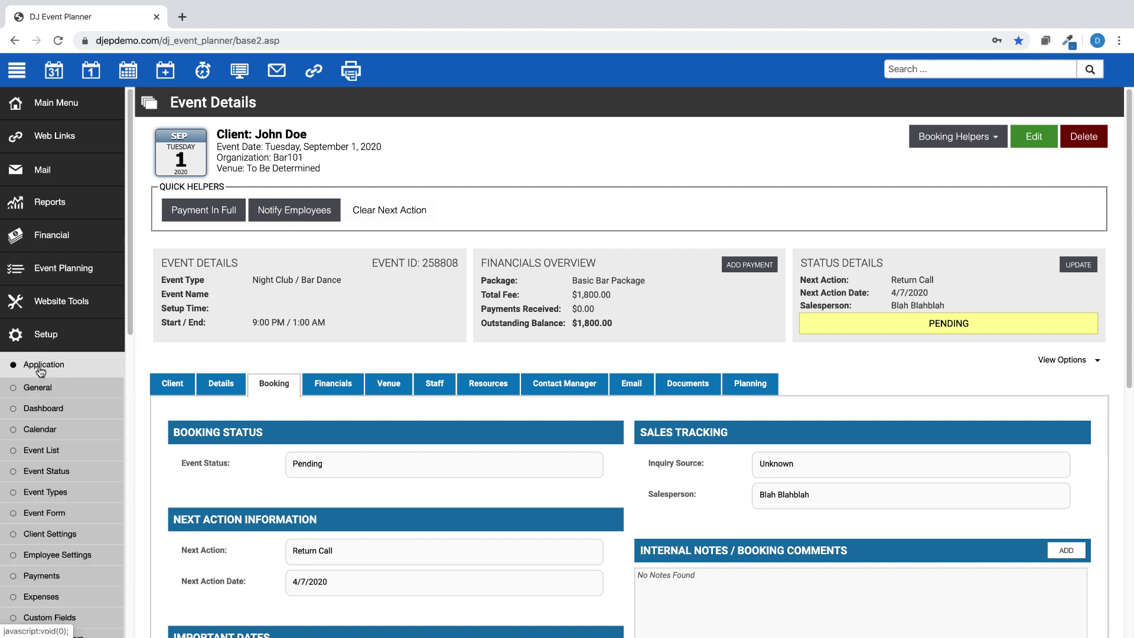
pyautogui.click(43, 412)
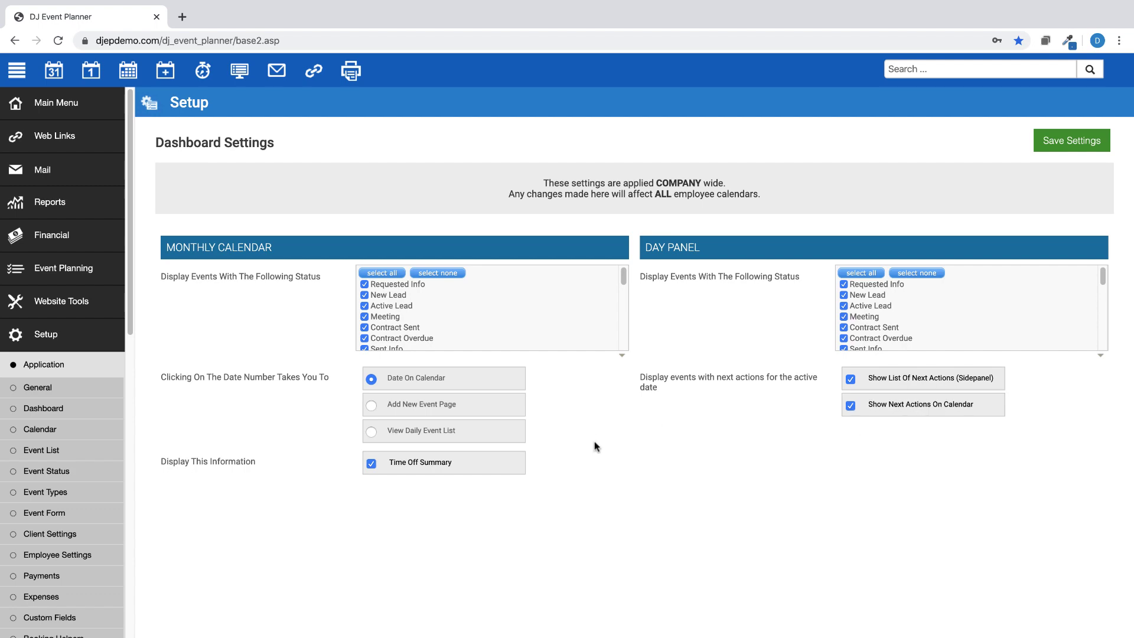
# Open the Return Call event from the April 7 next actions on the calendar and view its status update form.
pyautogui.click(52, 78)
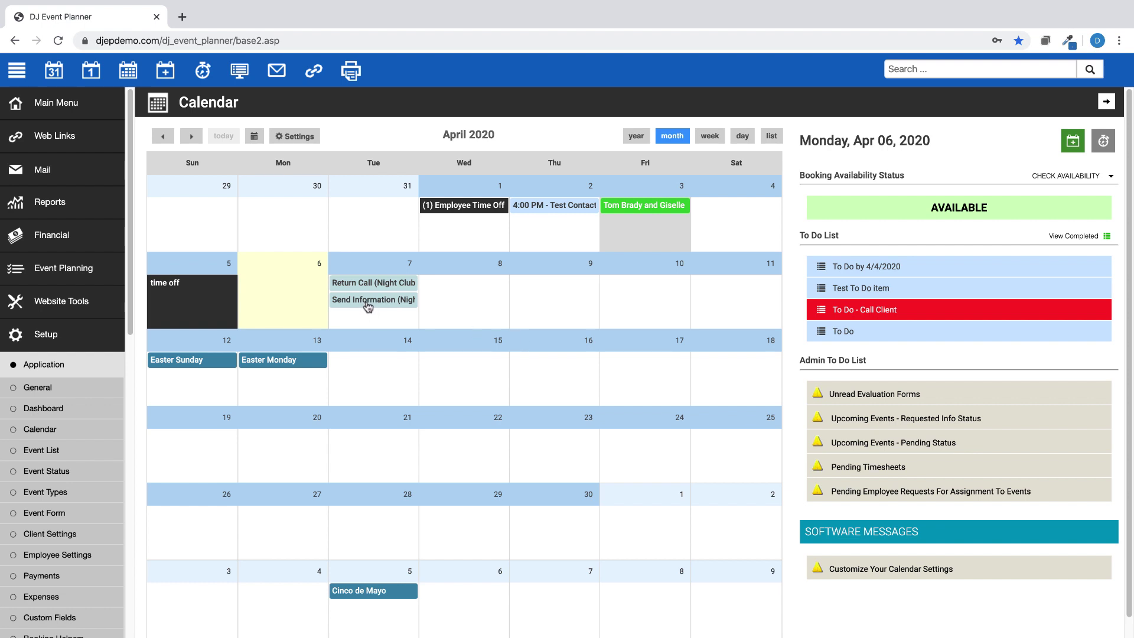
pyautogui.click(385, 267)
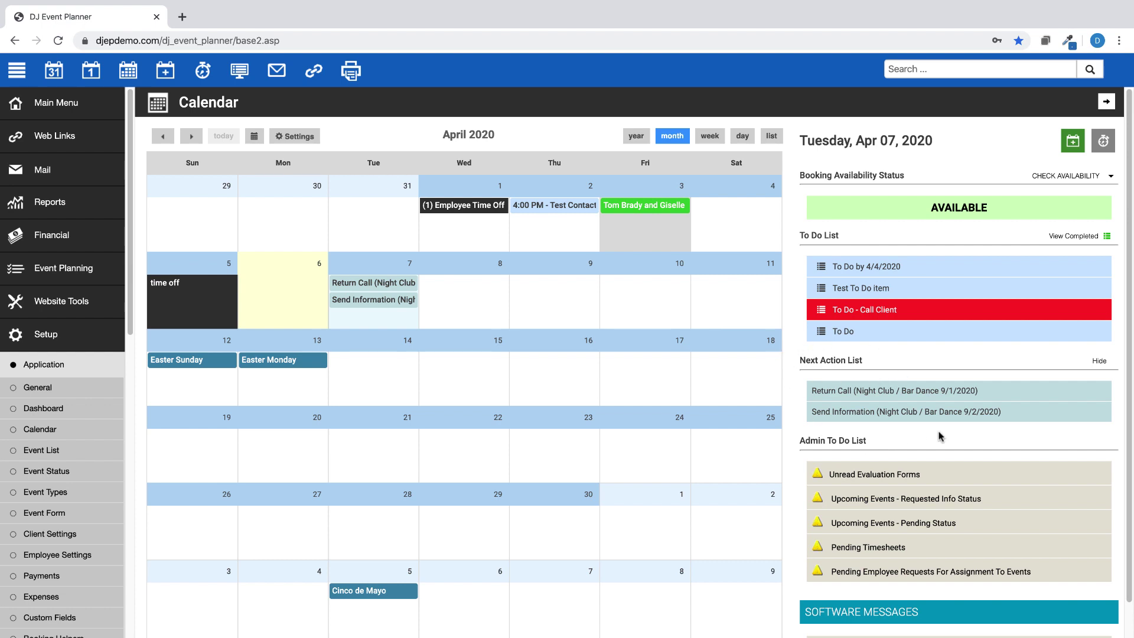
pyautogui.click(909, 392)
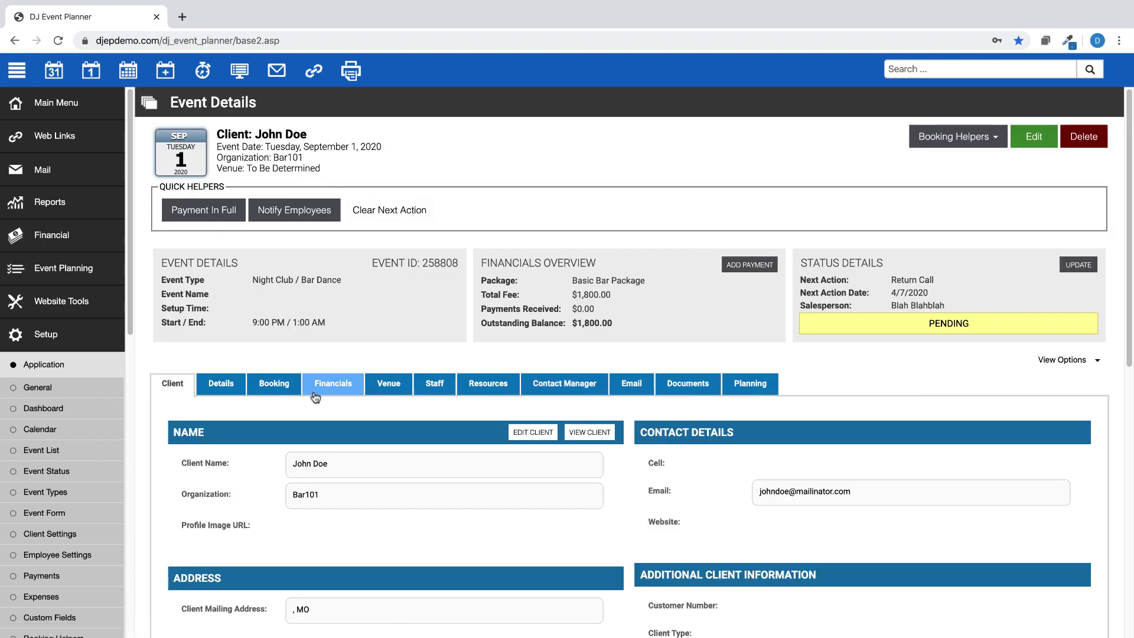
pyautogui.click(1090, 270)
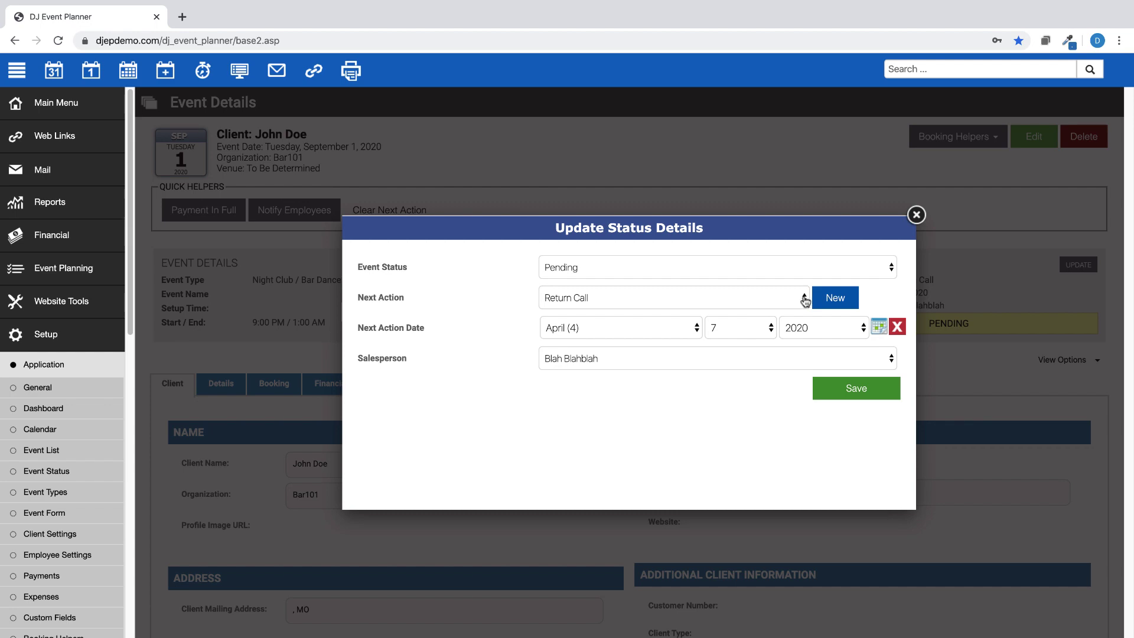
pyautogui.click(915, 215)
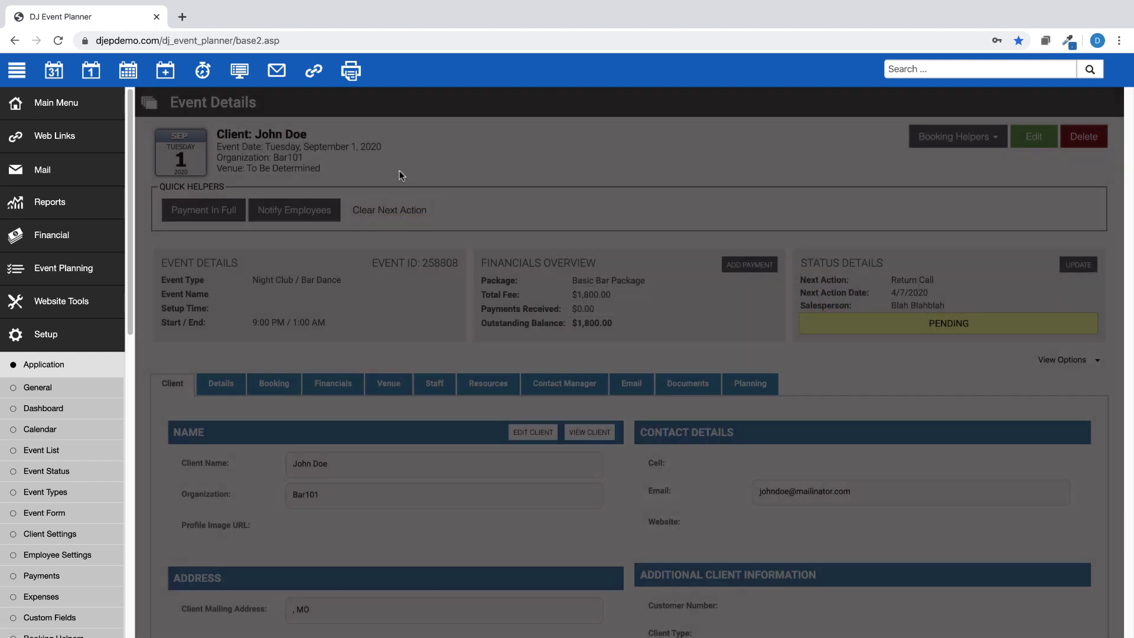
# Return to the calendar and display the next action list for April 7.
pyautogui.click(46, 336)
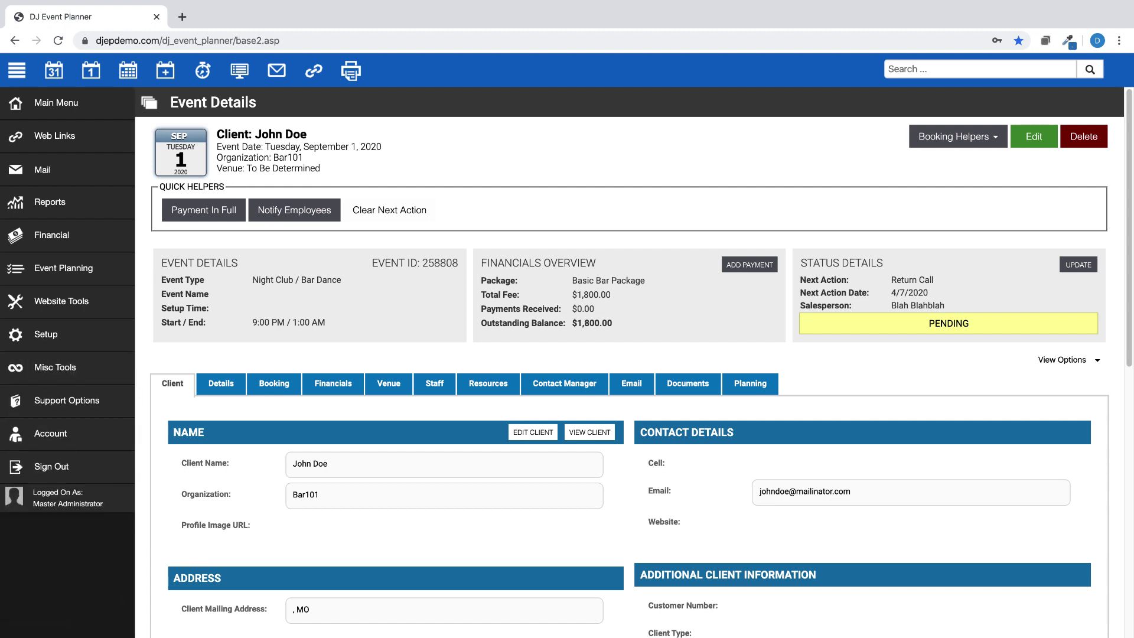
pyautogui.click(52, 75)
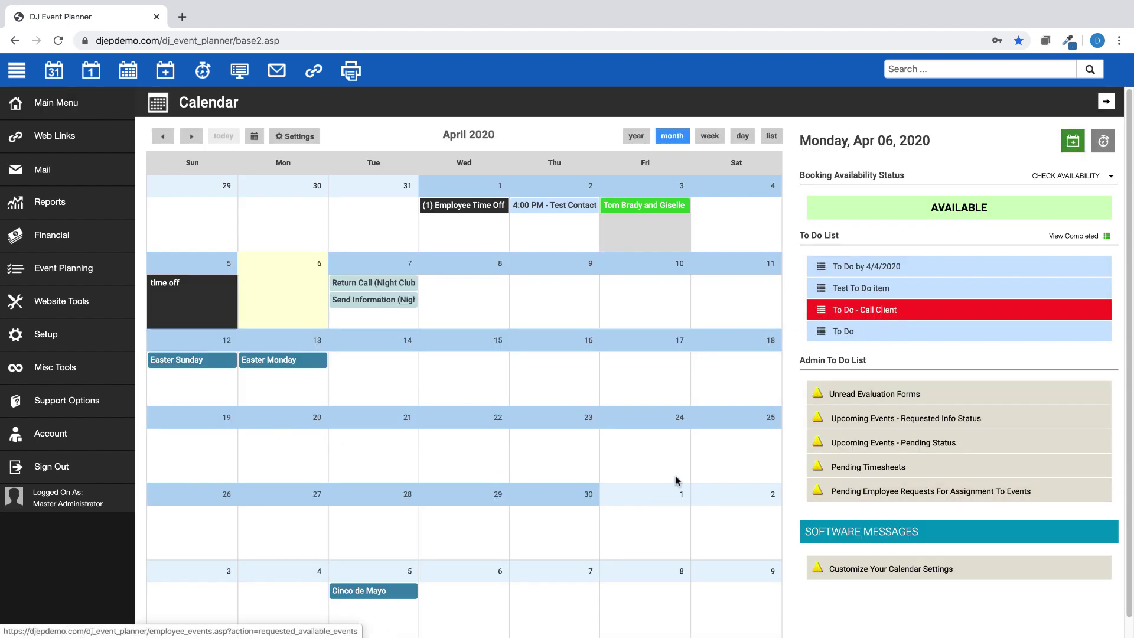
pyautogui.click(382, 322)
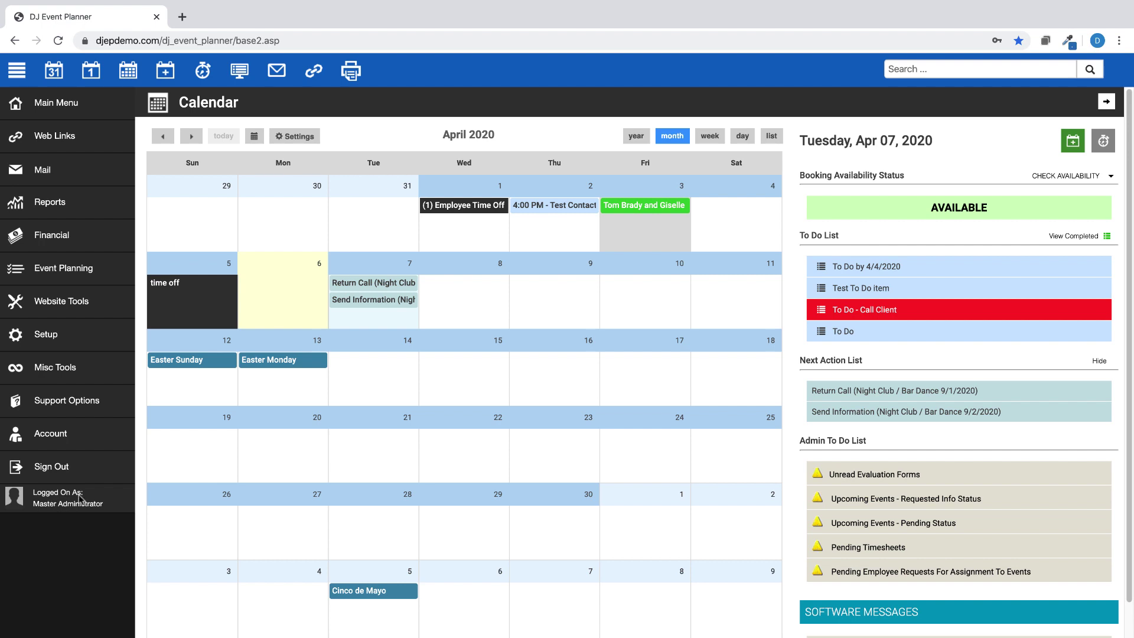
# In the Scheduled Actions setup, set past next action dates to "Set To Current Date and Add ! Mark".
pyautogui.click(47, 336)
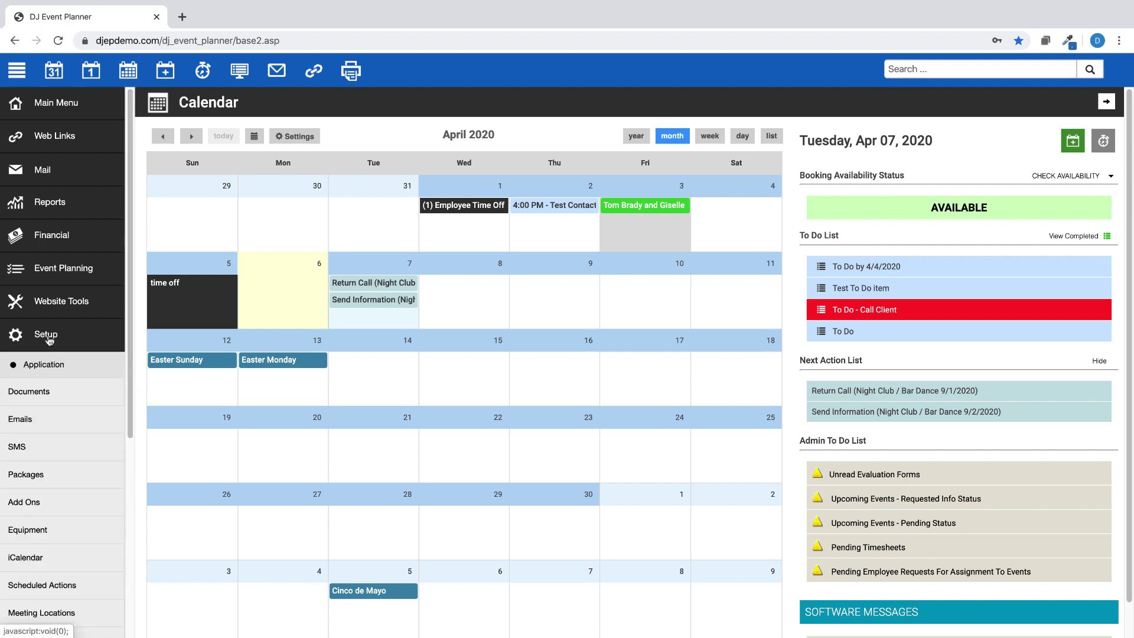
pyautogui.click(46, 586)
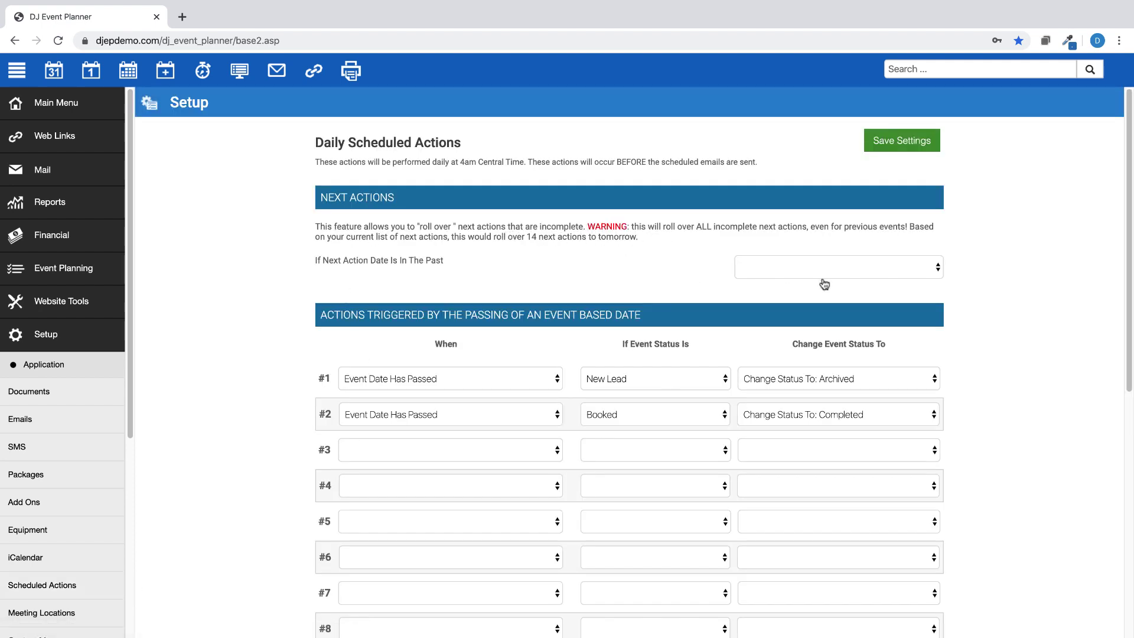
pyautogui.click(939, 276)
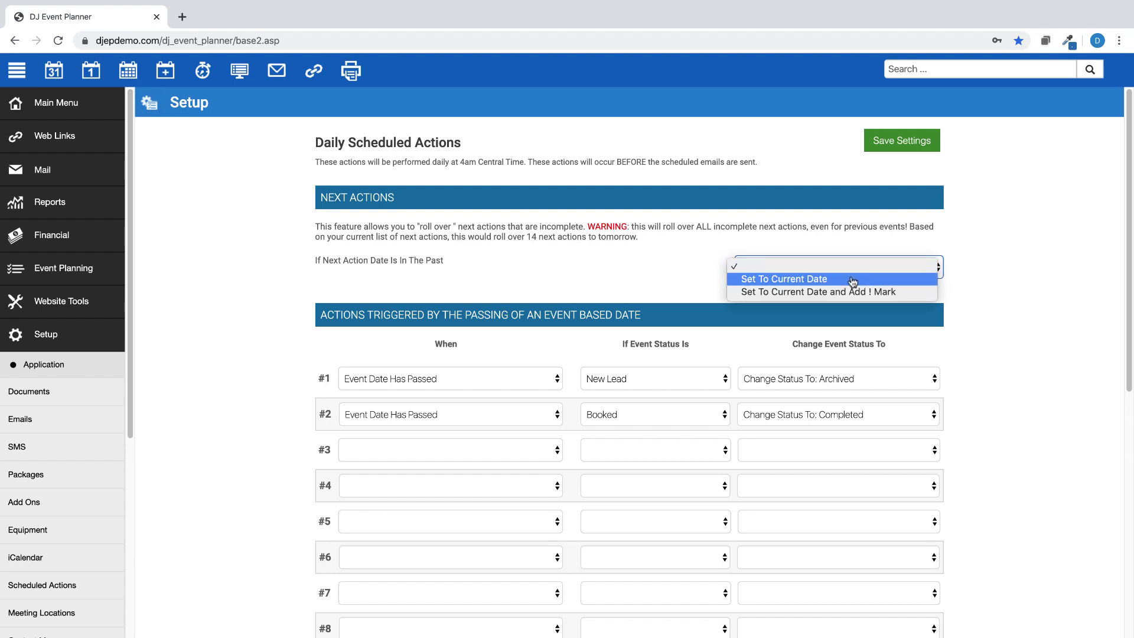
pyautogui.click(902, 292)
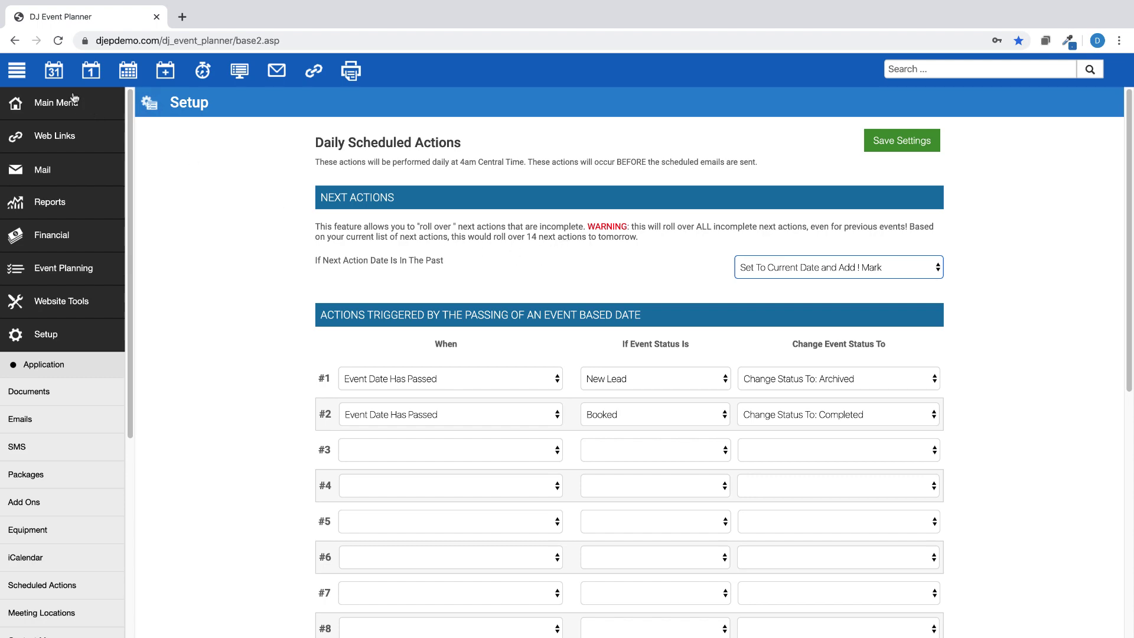
# Go back to the calendar and open the Return Call event from the Next Action List.
pyautogui.click(53, 72)
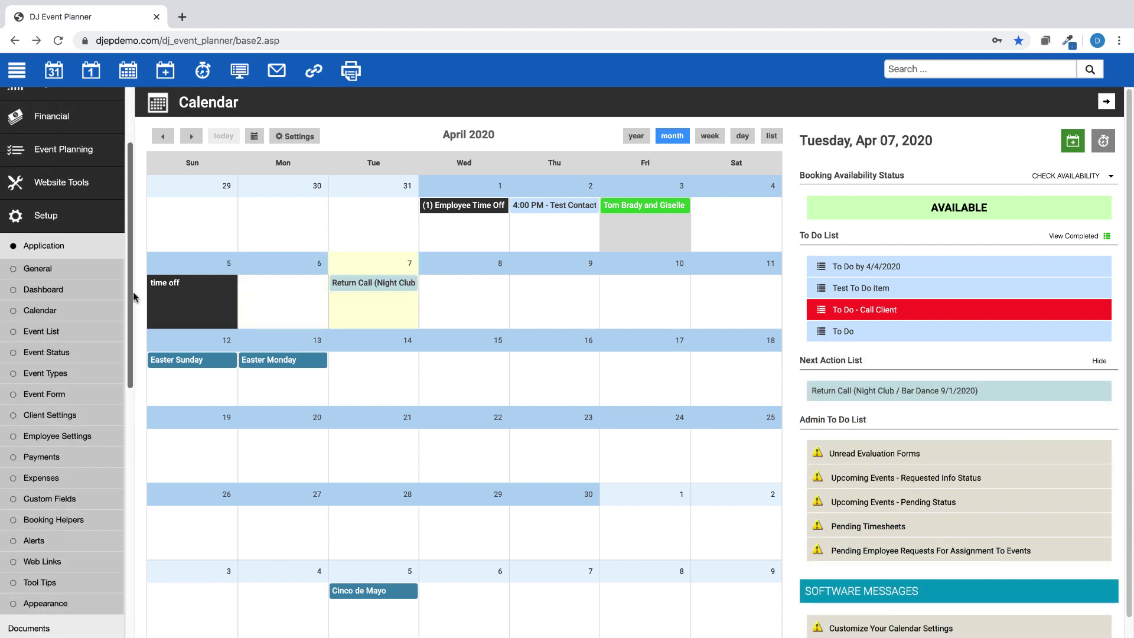
pyautogui.click(924, 401)
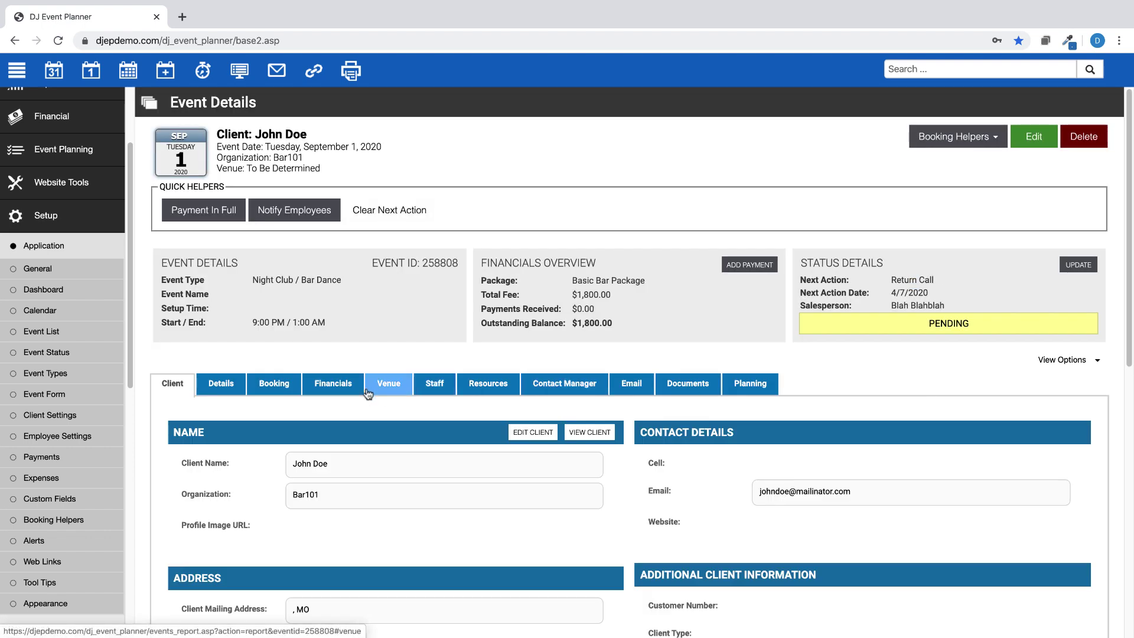
# View the Return Call event's next action fields on its Booking edit page and in the Update Status Details form.
pyautogui.click(1033, 145)
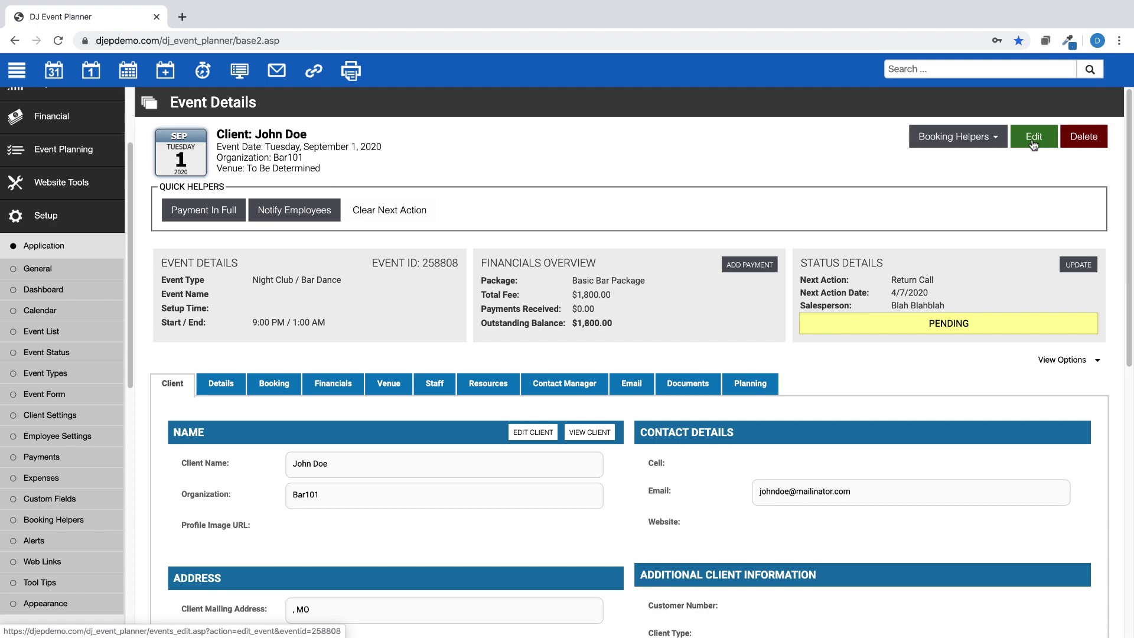
pyautogui.click(257, 180)
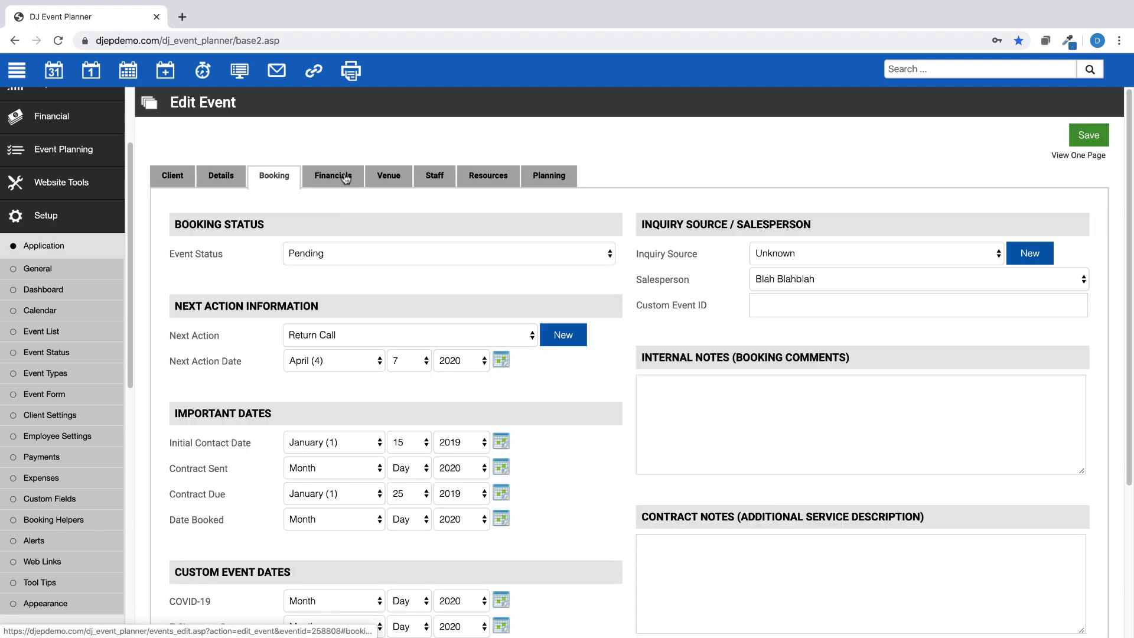
pyautogui.click(15, 41)
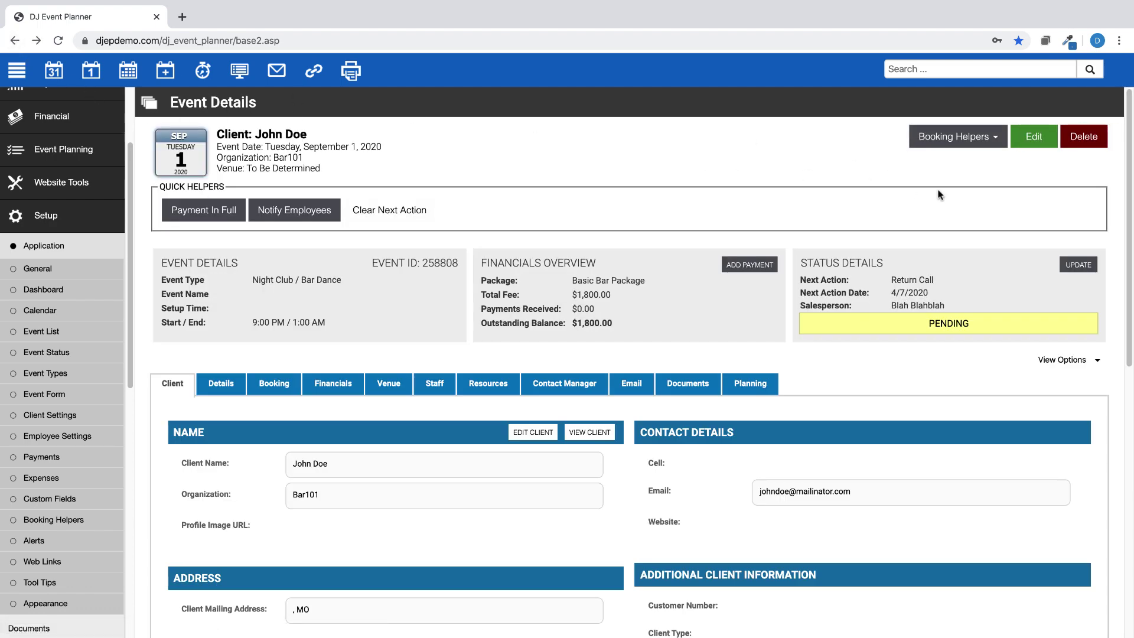
pyautogui.click(1076, 263)
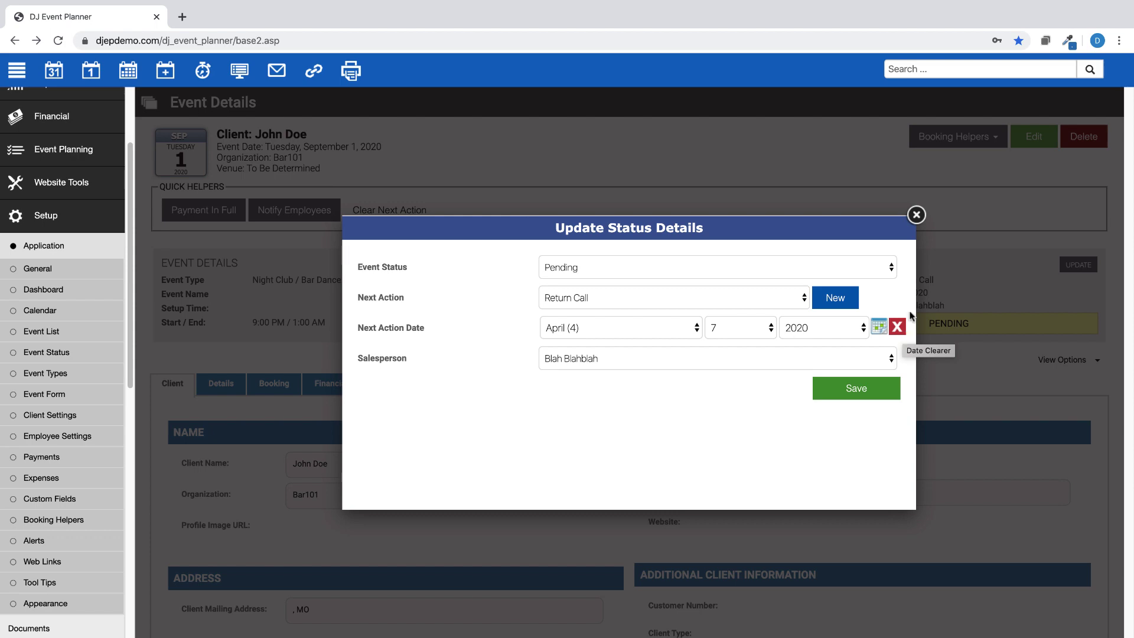
pyautogui.click(916, 214)
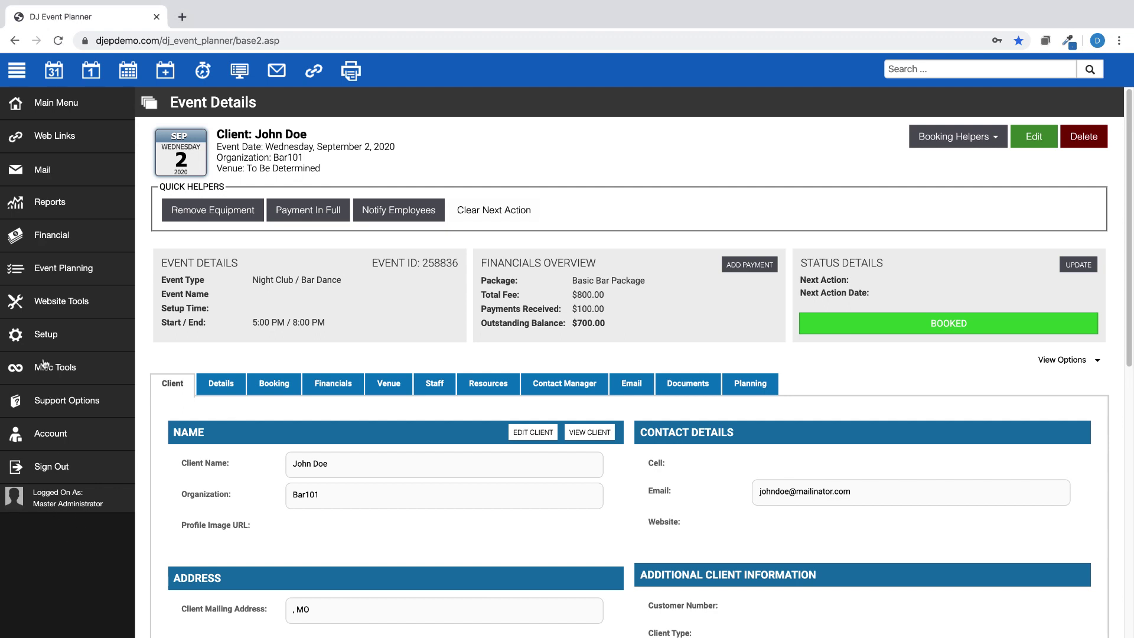
# Open the Booking Helpers application setup and start adding a new booking helper in slot 15.
pyautogui.click(45, 338)
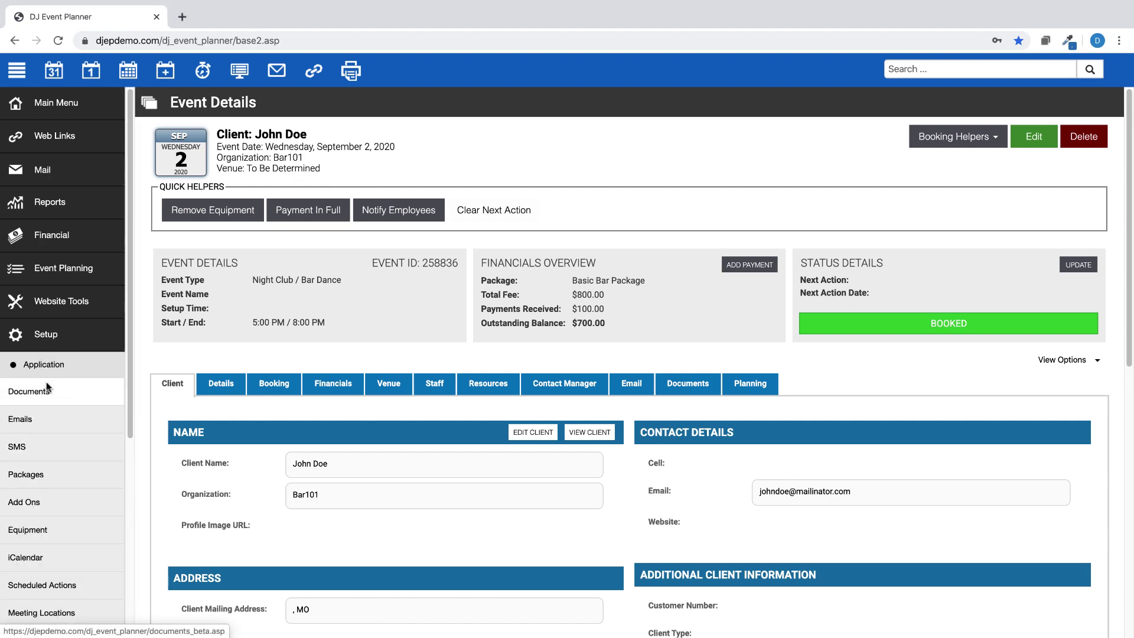
pyautogui.click(44, 365)
pyautogui.scroll(-2, 56, 449)
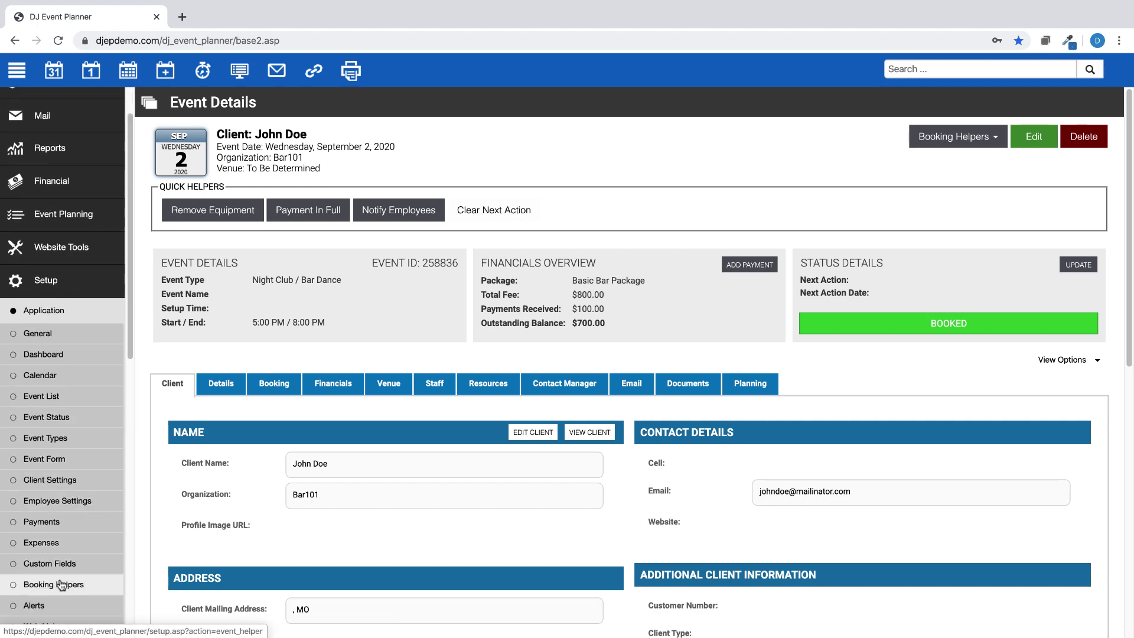
pyautogui.click(61, 584)
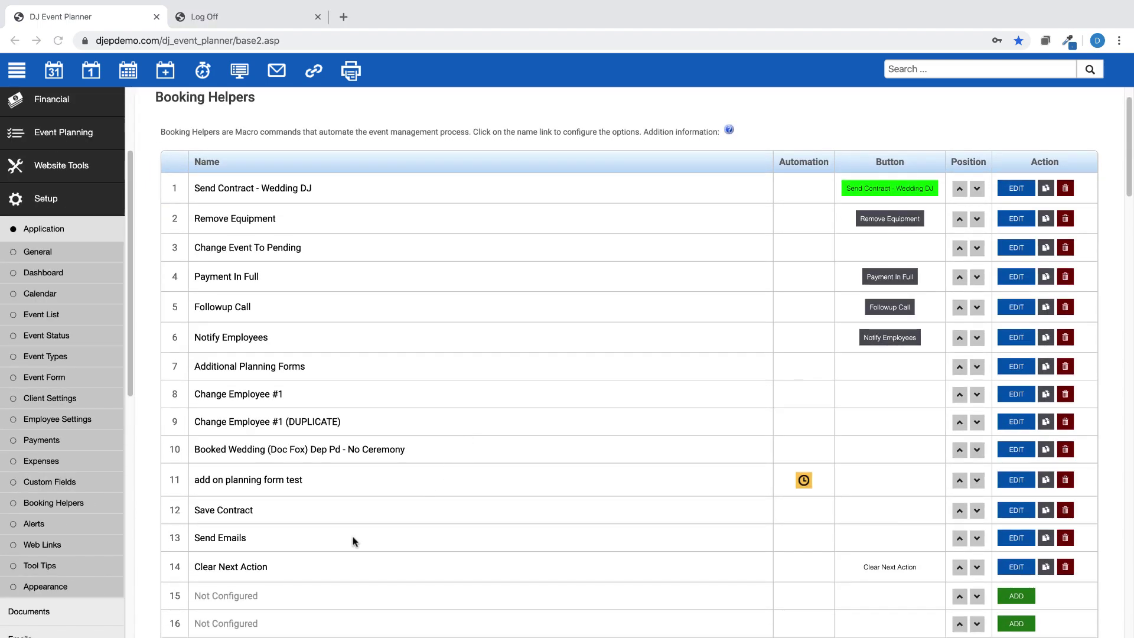
pyautogui.click(1008, 595)
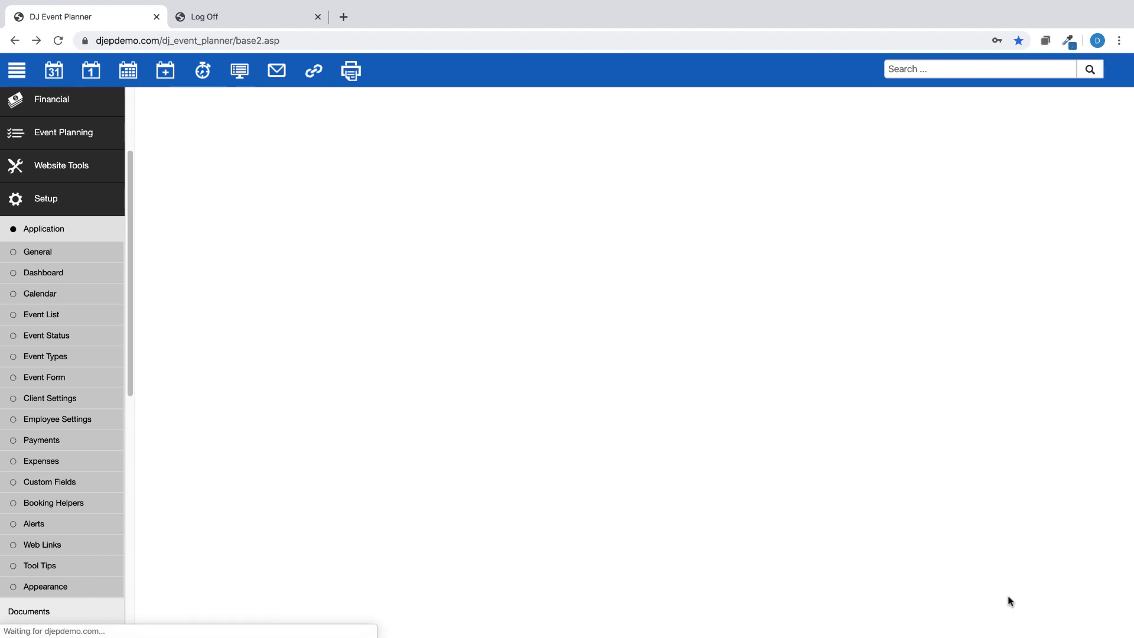
# Examine Booking Helper #15's next action and date options in its event details, and its automation settings, without changing them.
pyautogui.click(244, 185)
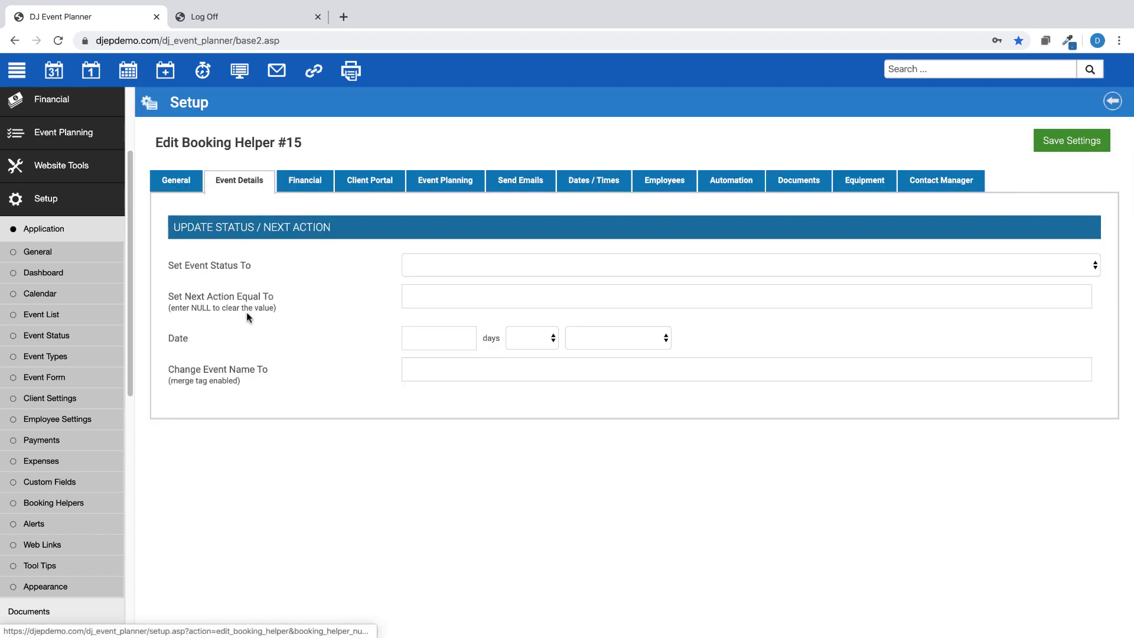
pyautogui.click(448, 305)
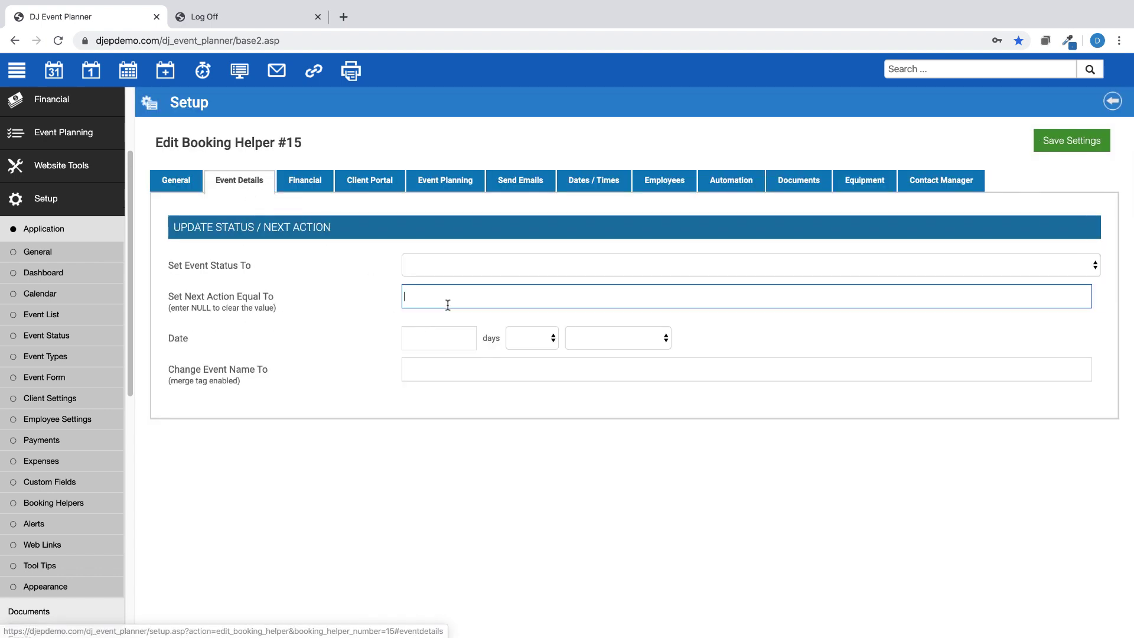
pyautogui.click(433, 336)
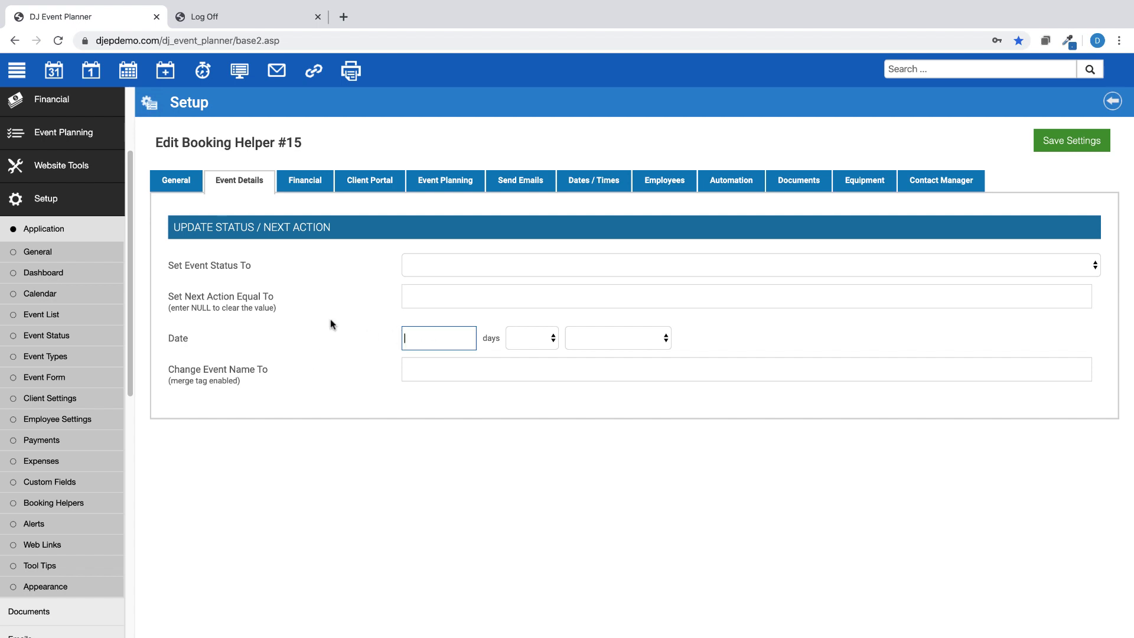
pyautogui.click(738, 183)
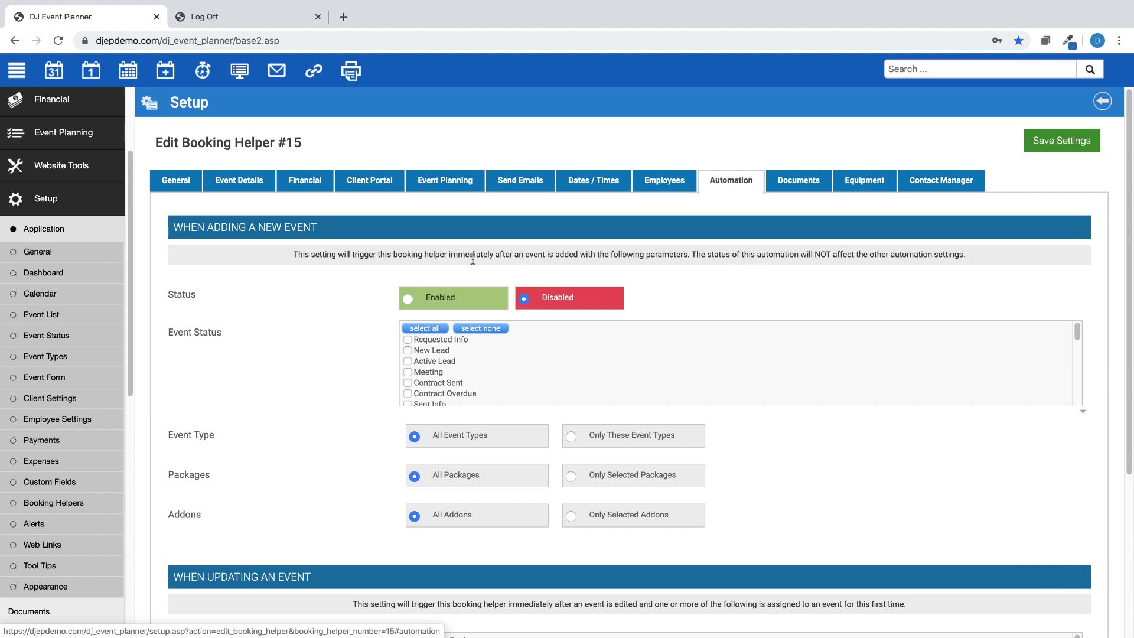
pyautogui.click(247, 192)
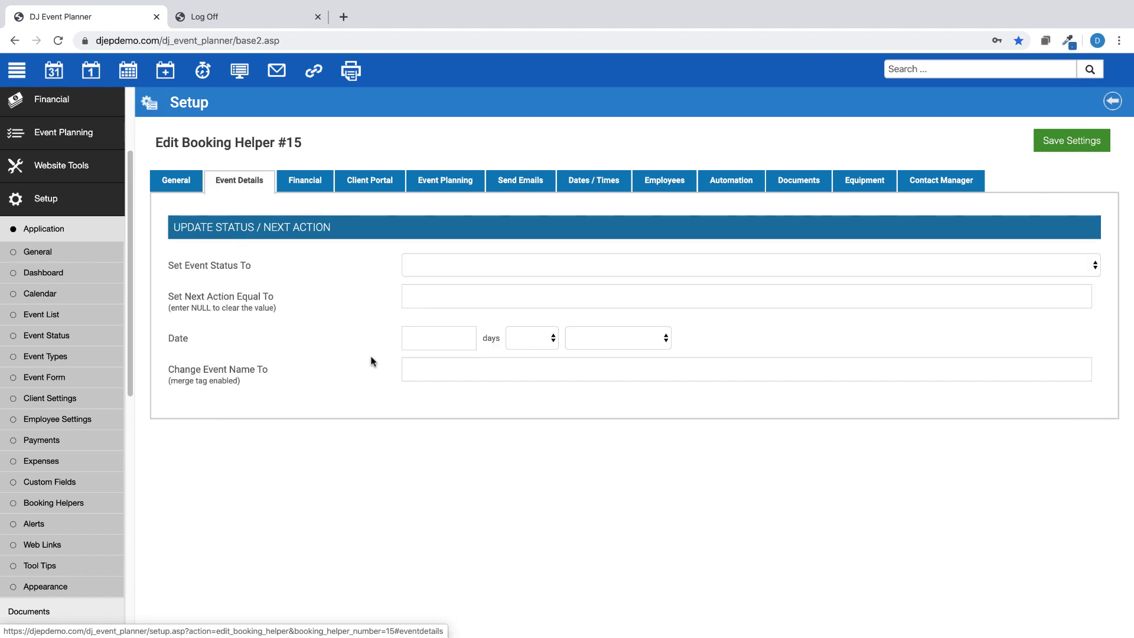
pyautogui.click(657, 345)
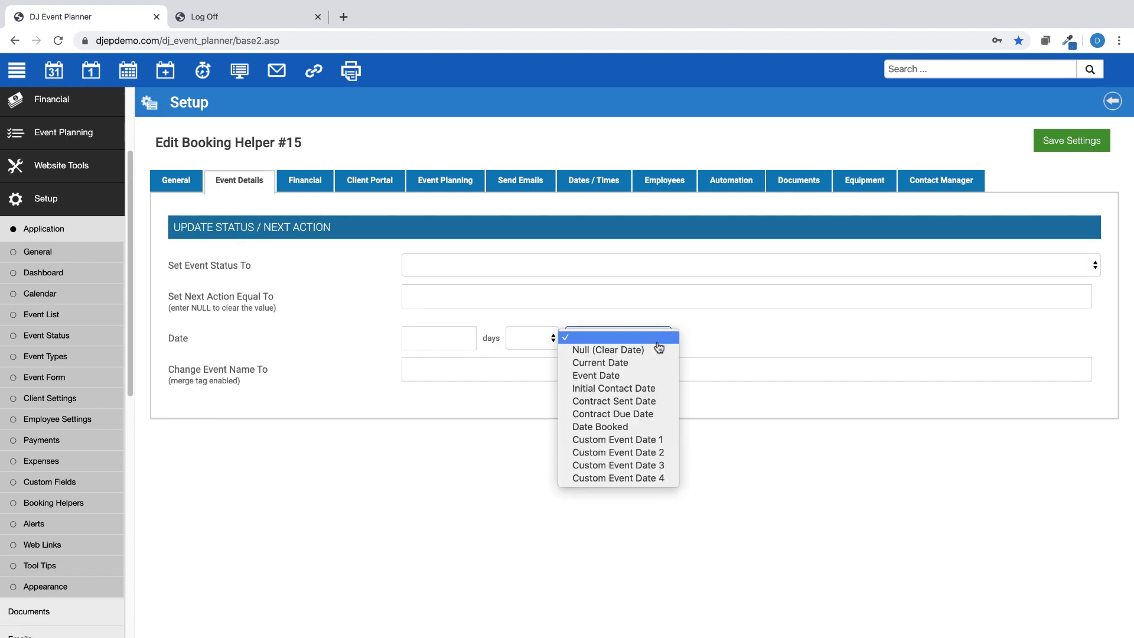
pyautogui.click(603, 257)
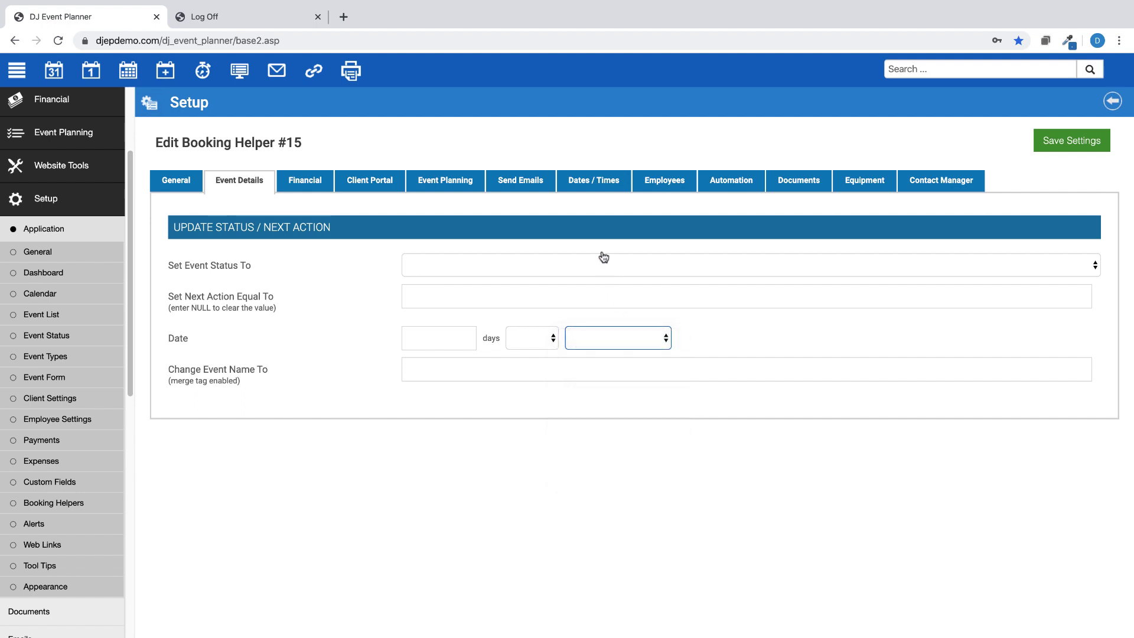